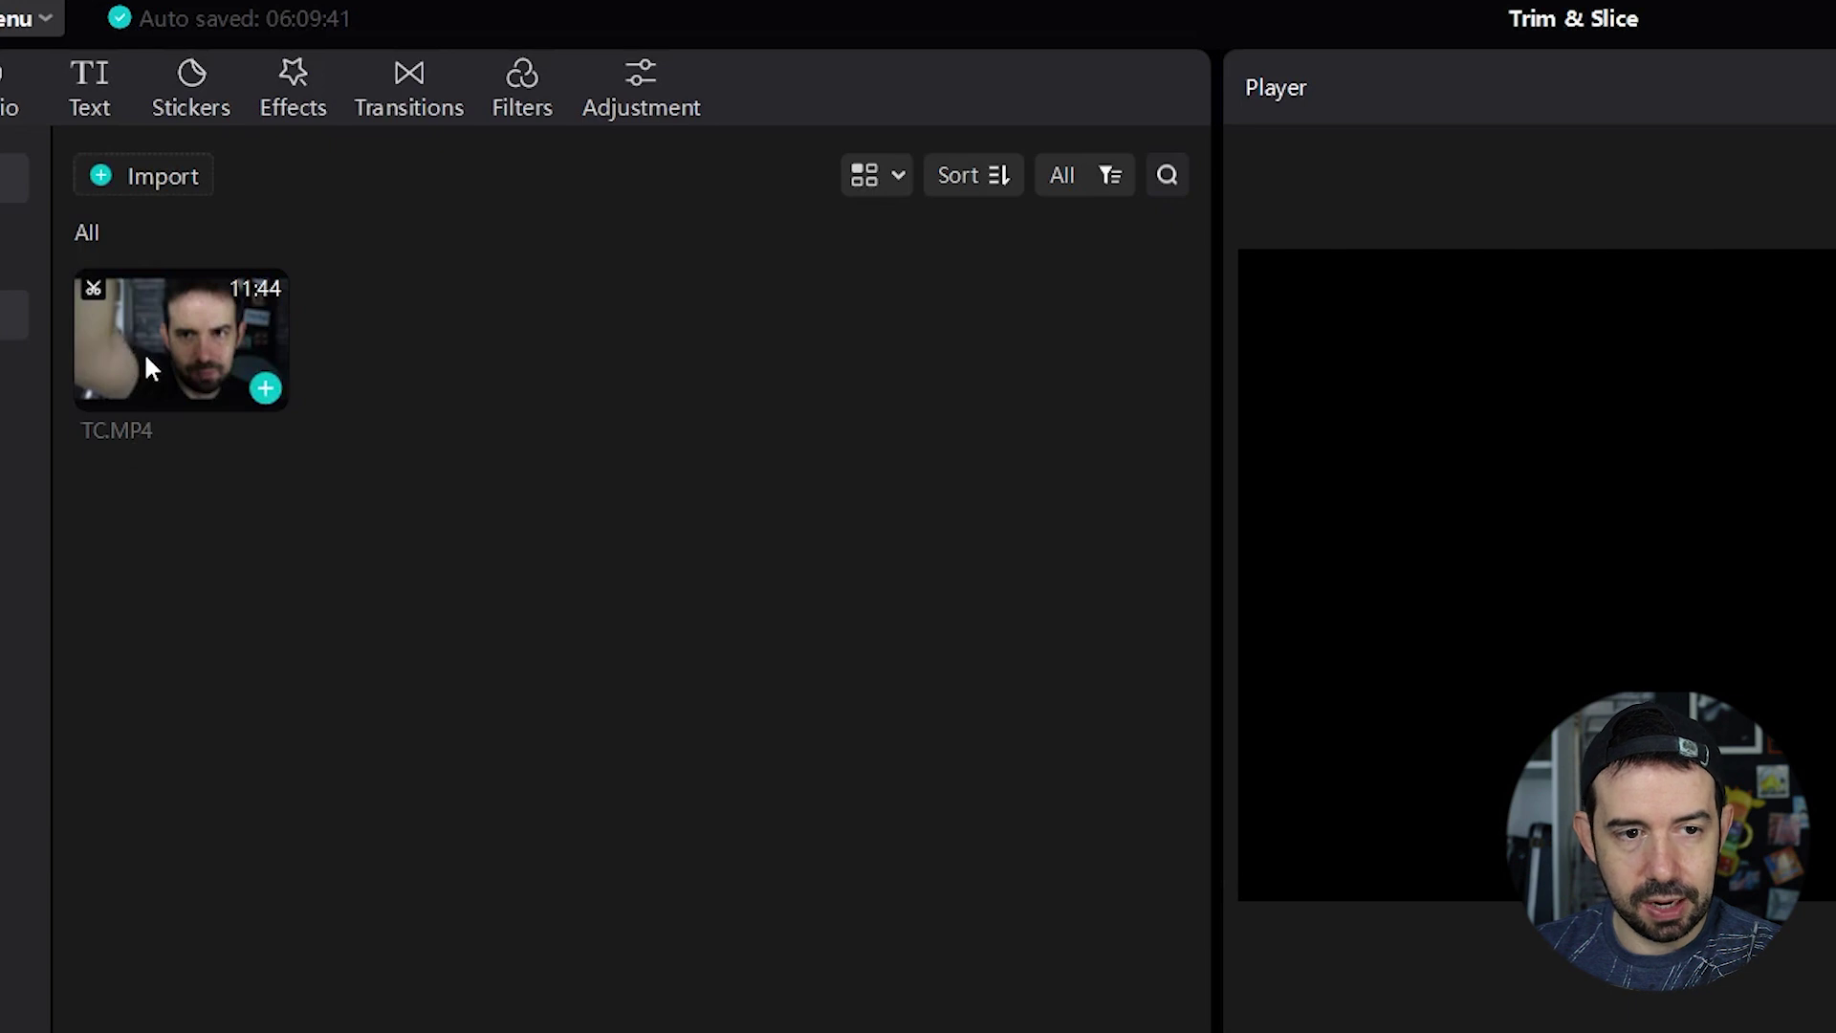
# - Trim the end of TC.MP4 in the media panel and add it to the timeline as a ~9:34 clip
pyautogui.click(143, 351)
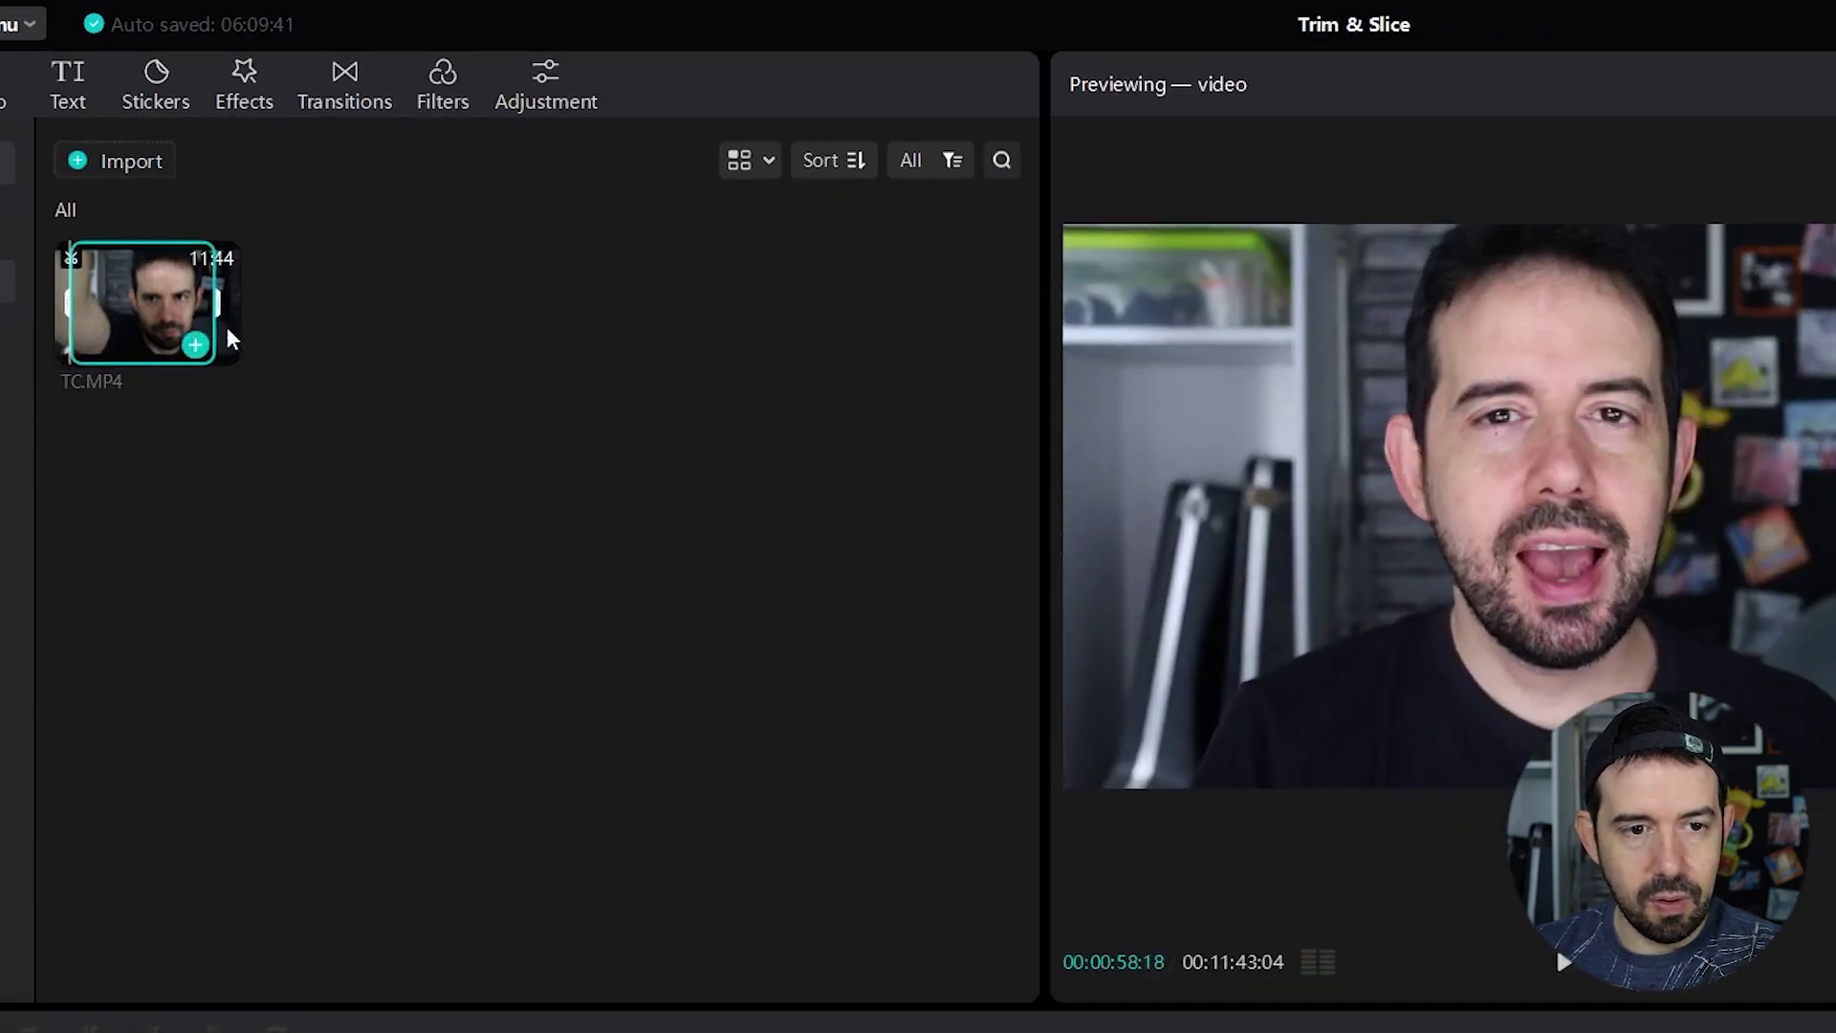
pyautogui.moveTo(218, 305); pyautogui.dragTo(221, 304)
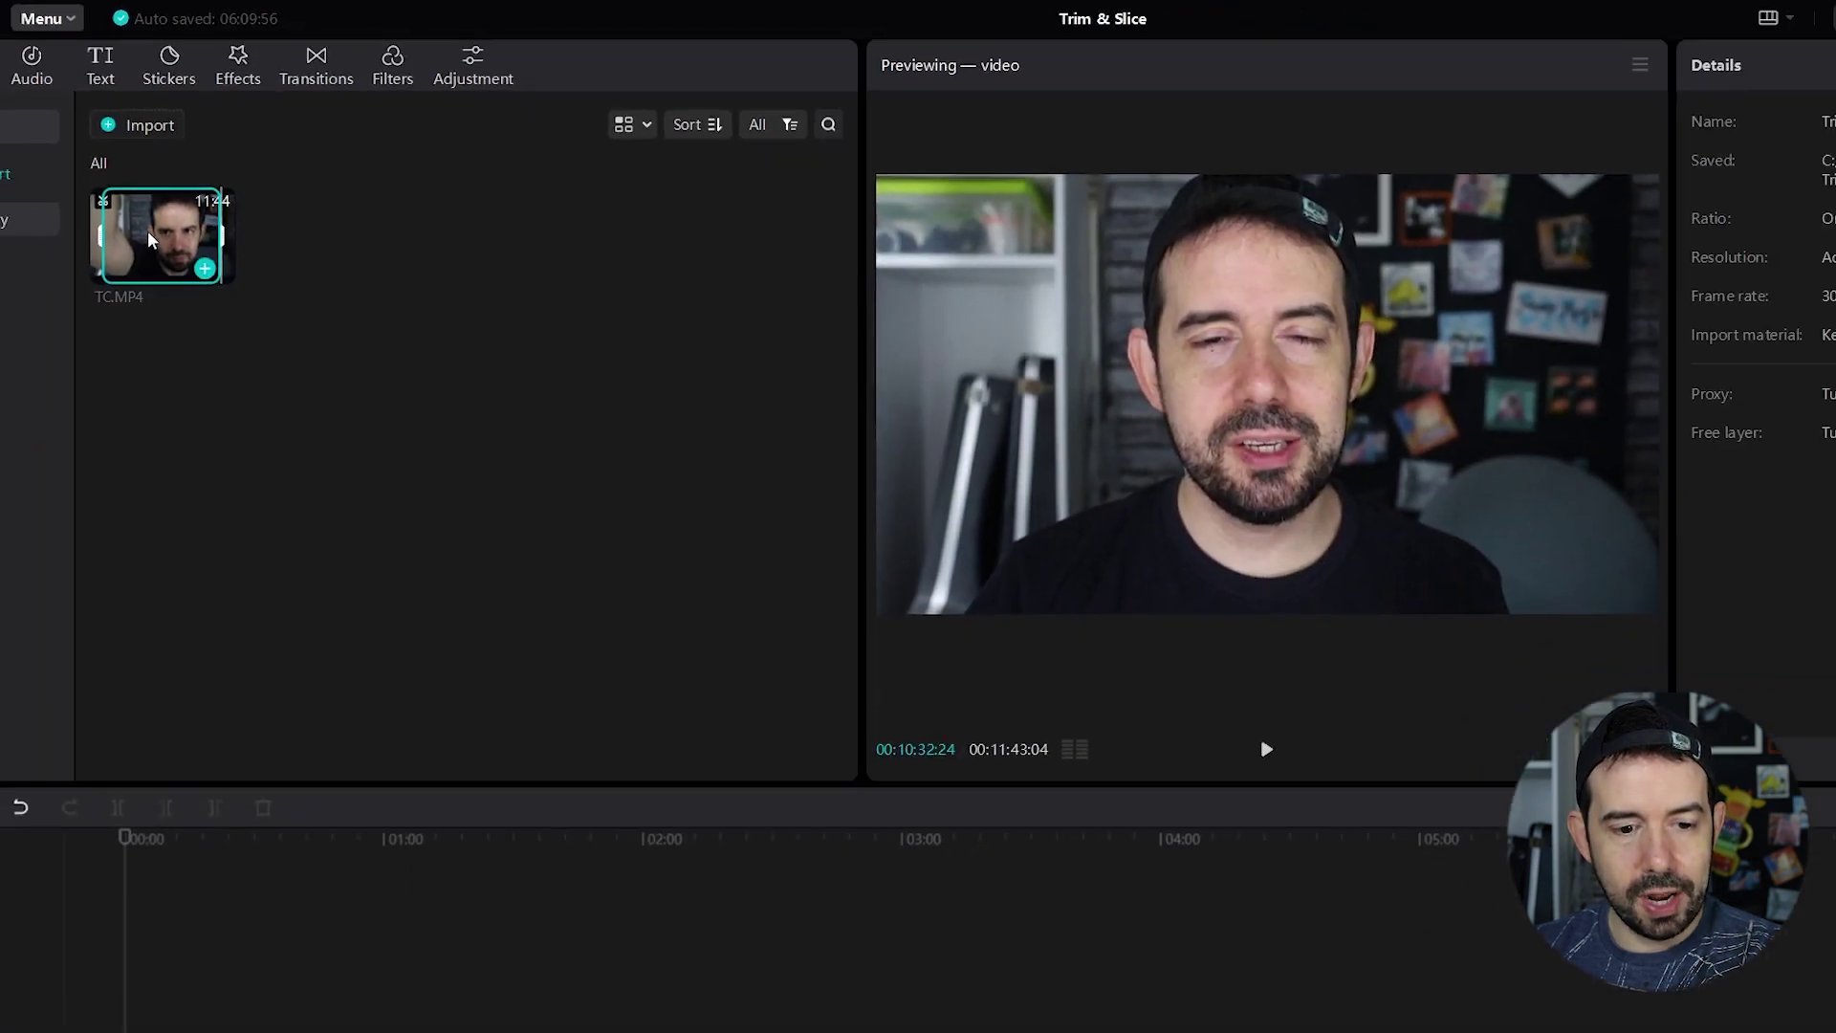
pyautogui.moveTo(221, 304)
pyautogui.mouseDown()
pyautogui.moveTo(288, 589)
pyautogui.moveTo(229, 815)
pyautogui.mouseUp()
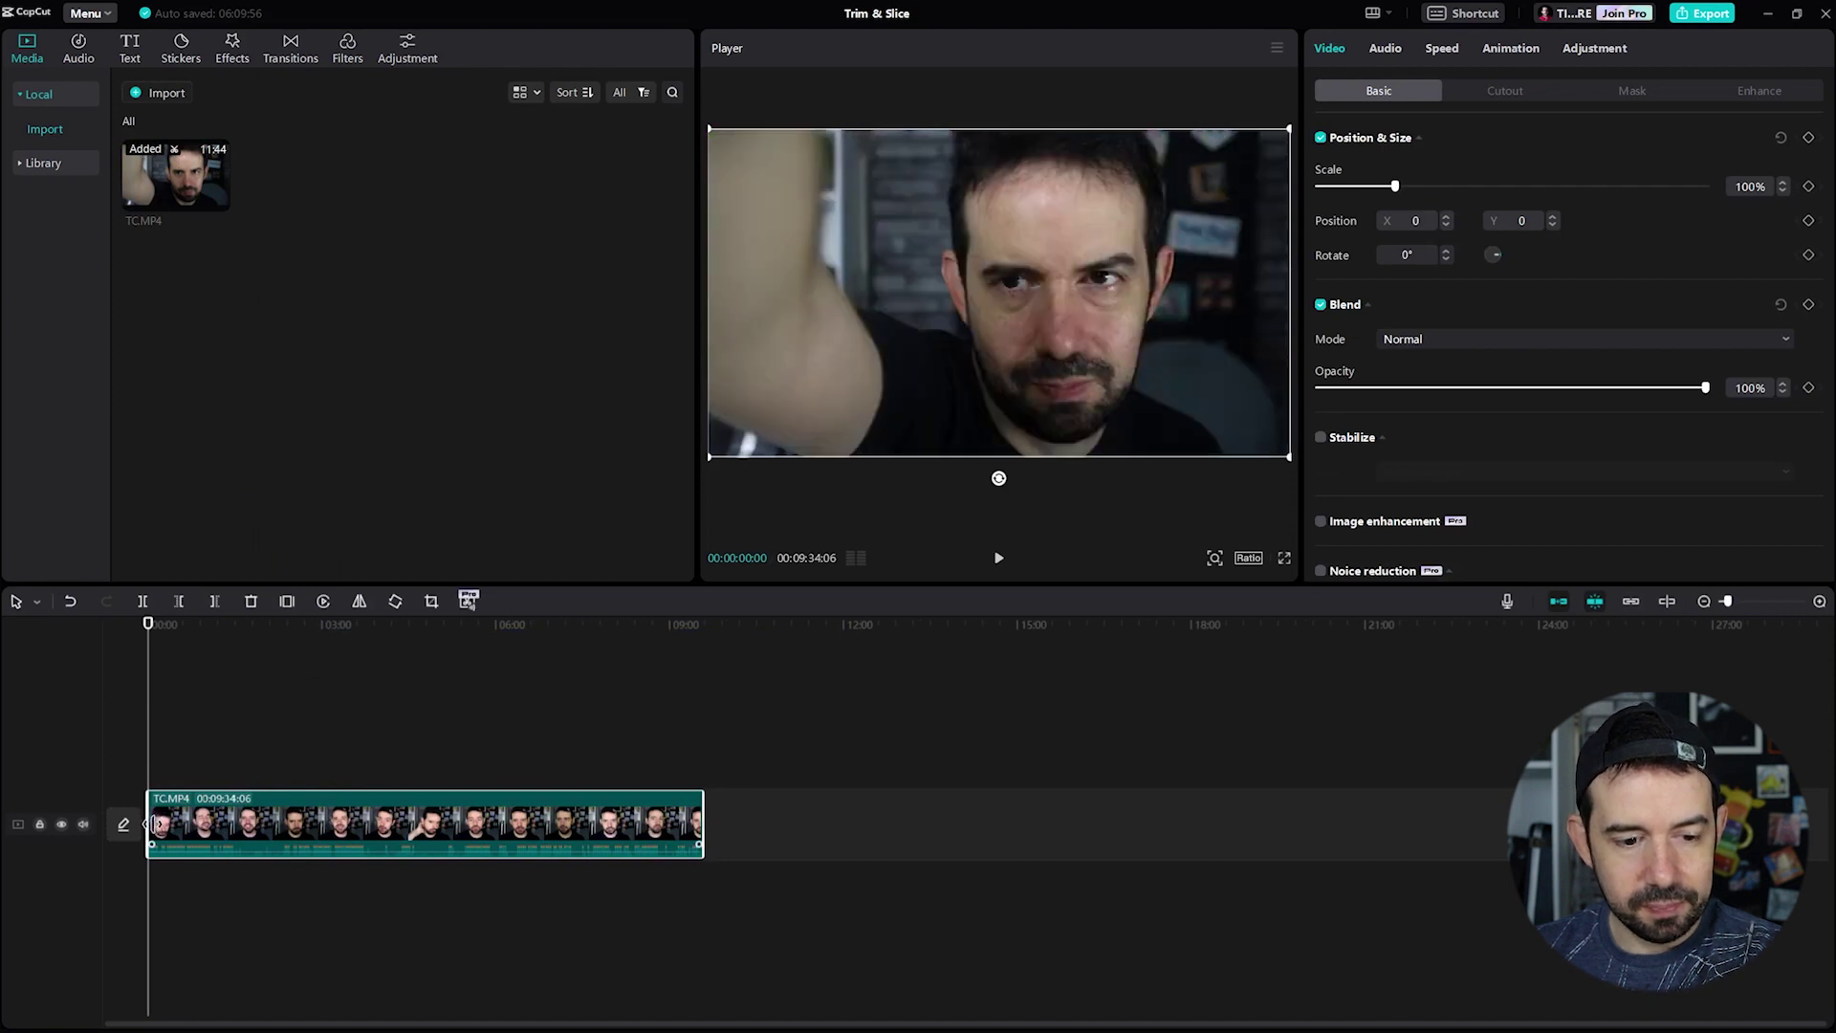
# - Trim both edges of the timeline clip inward until it lasts 00:06:20:29
pyautogui.moveTo(150, 825); pyautogui.dragTo(189, 824)
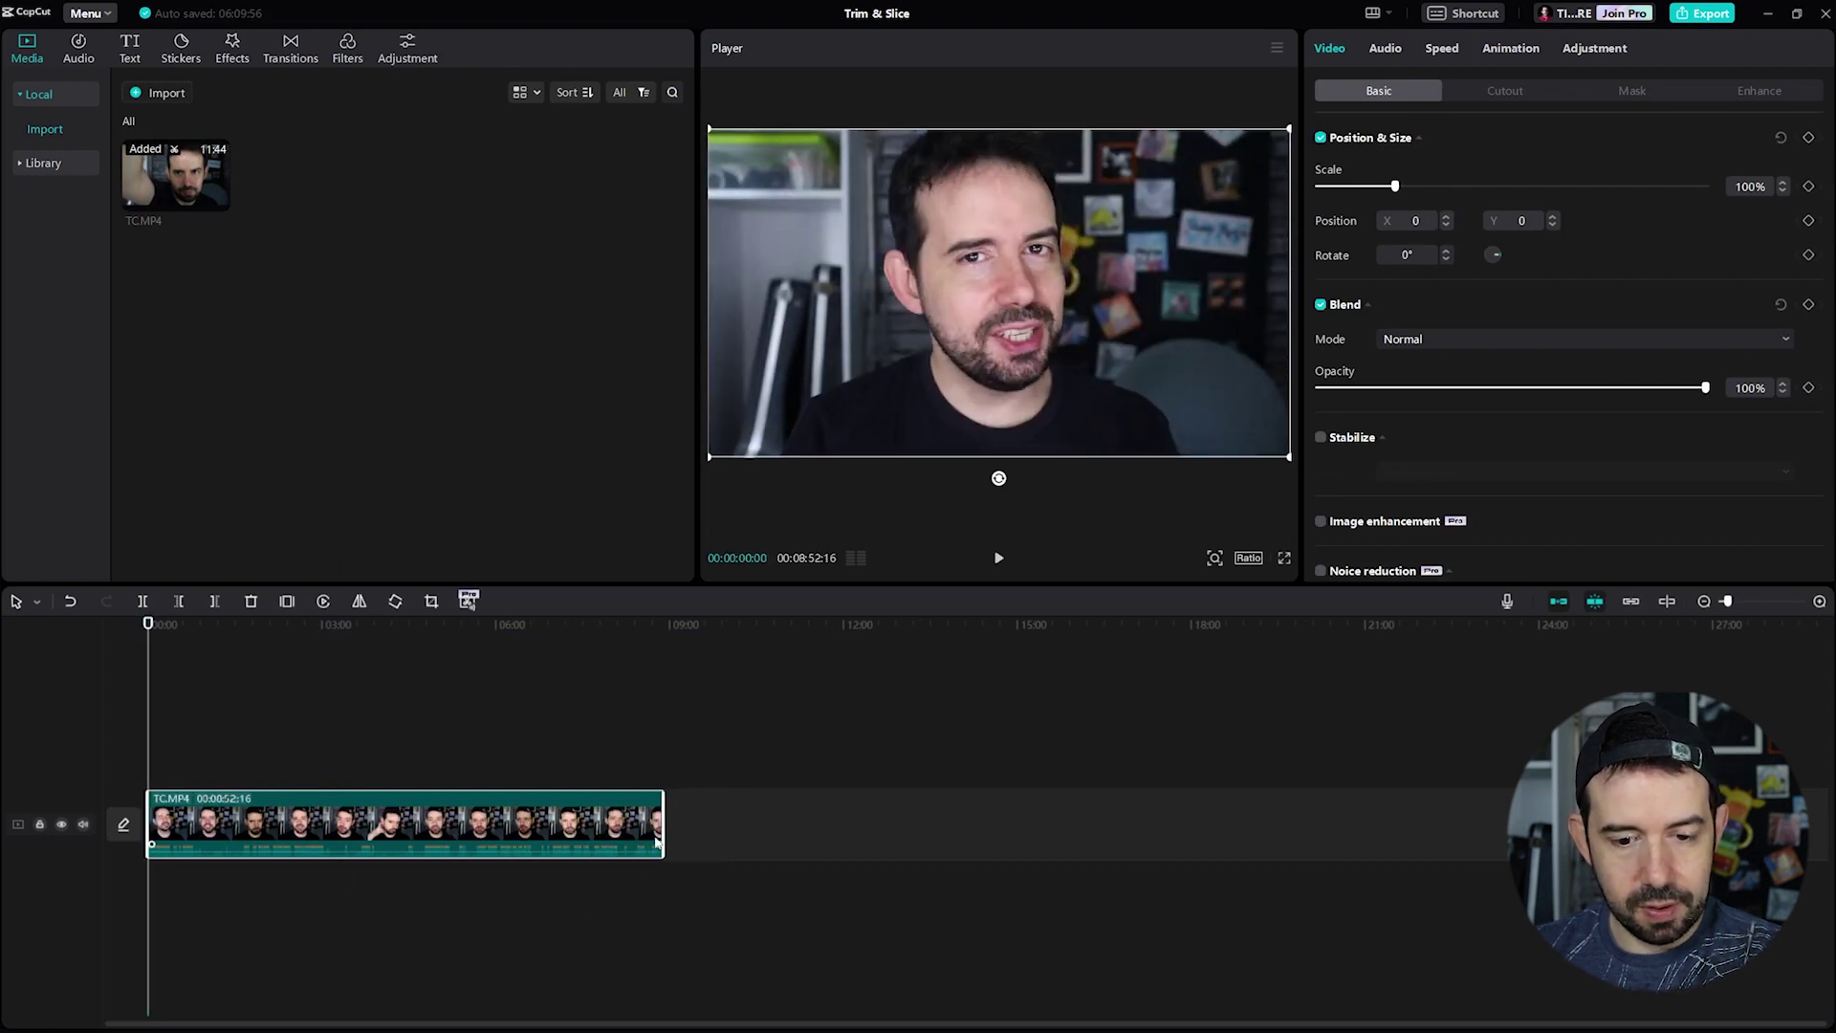
pyautogui.moveTo(661, 840); pyautogui.dragTo(620, 840)
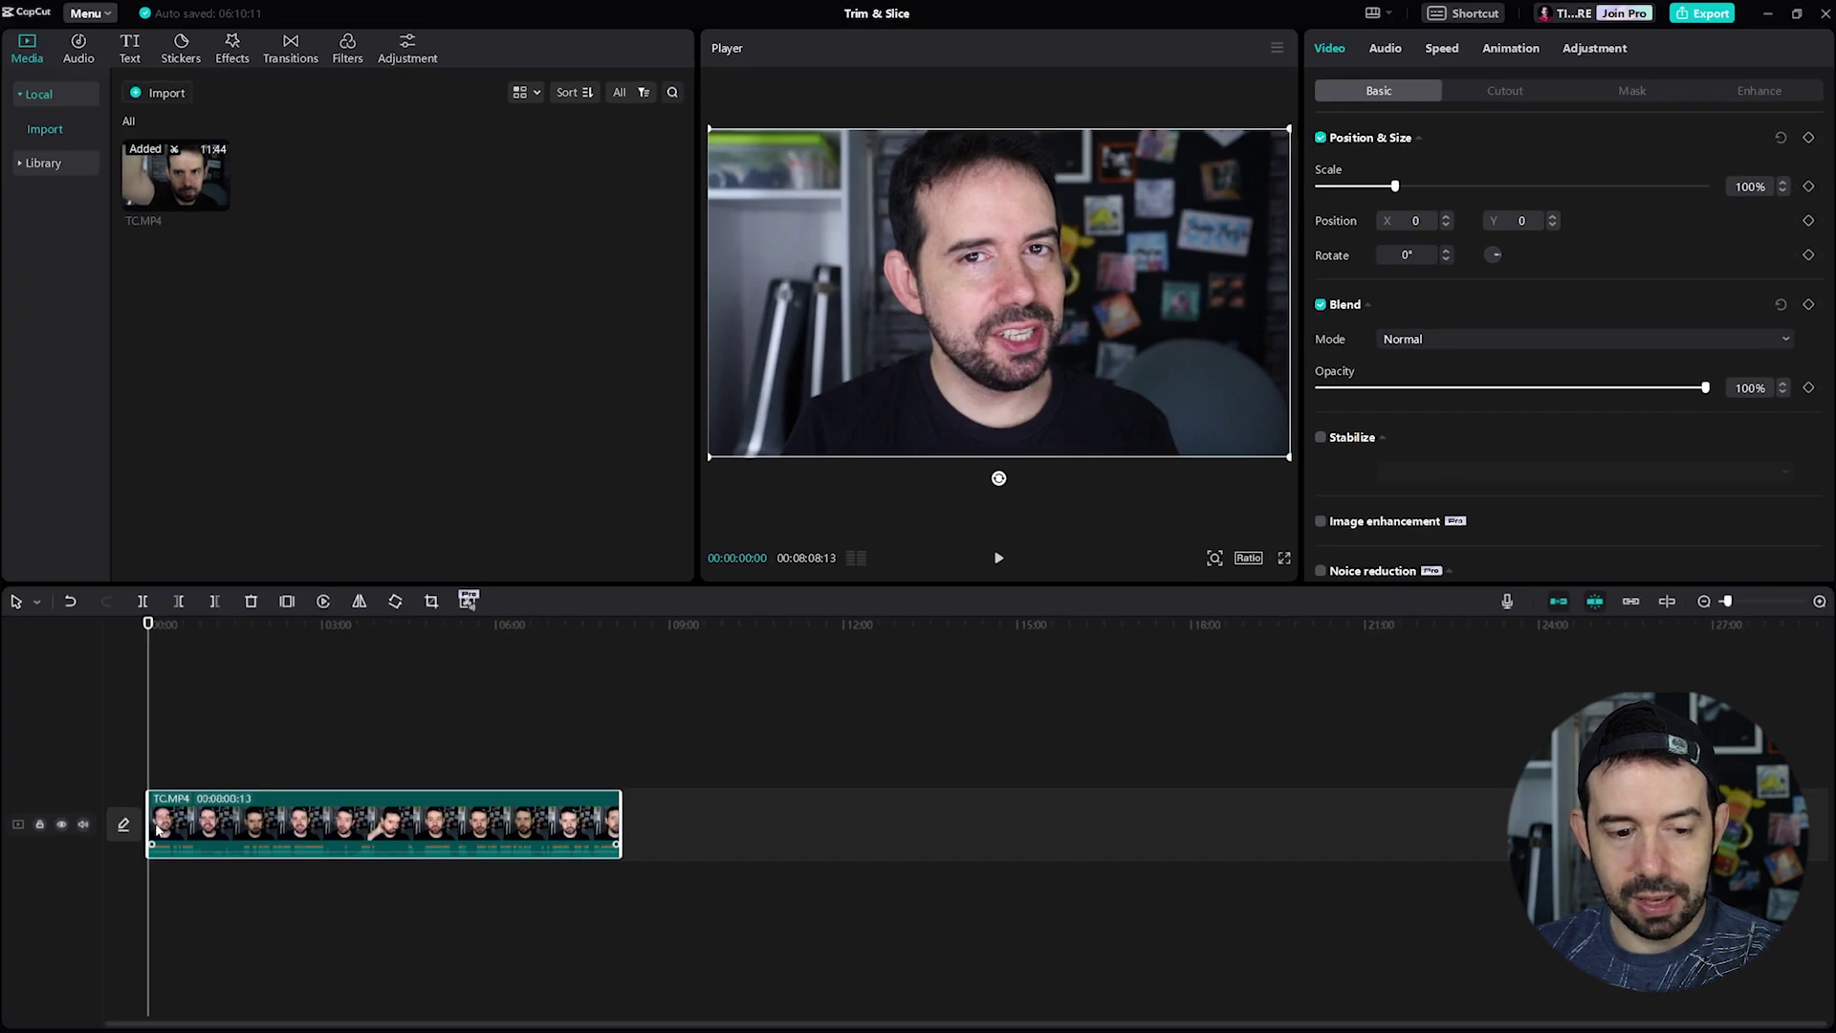
pyautogui.moveTo(150, 825); pyautogui.dragTo(255, 825)
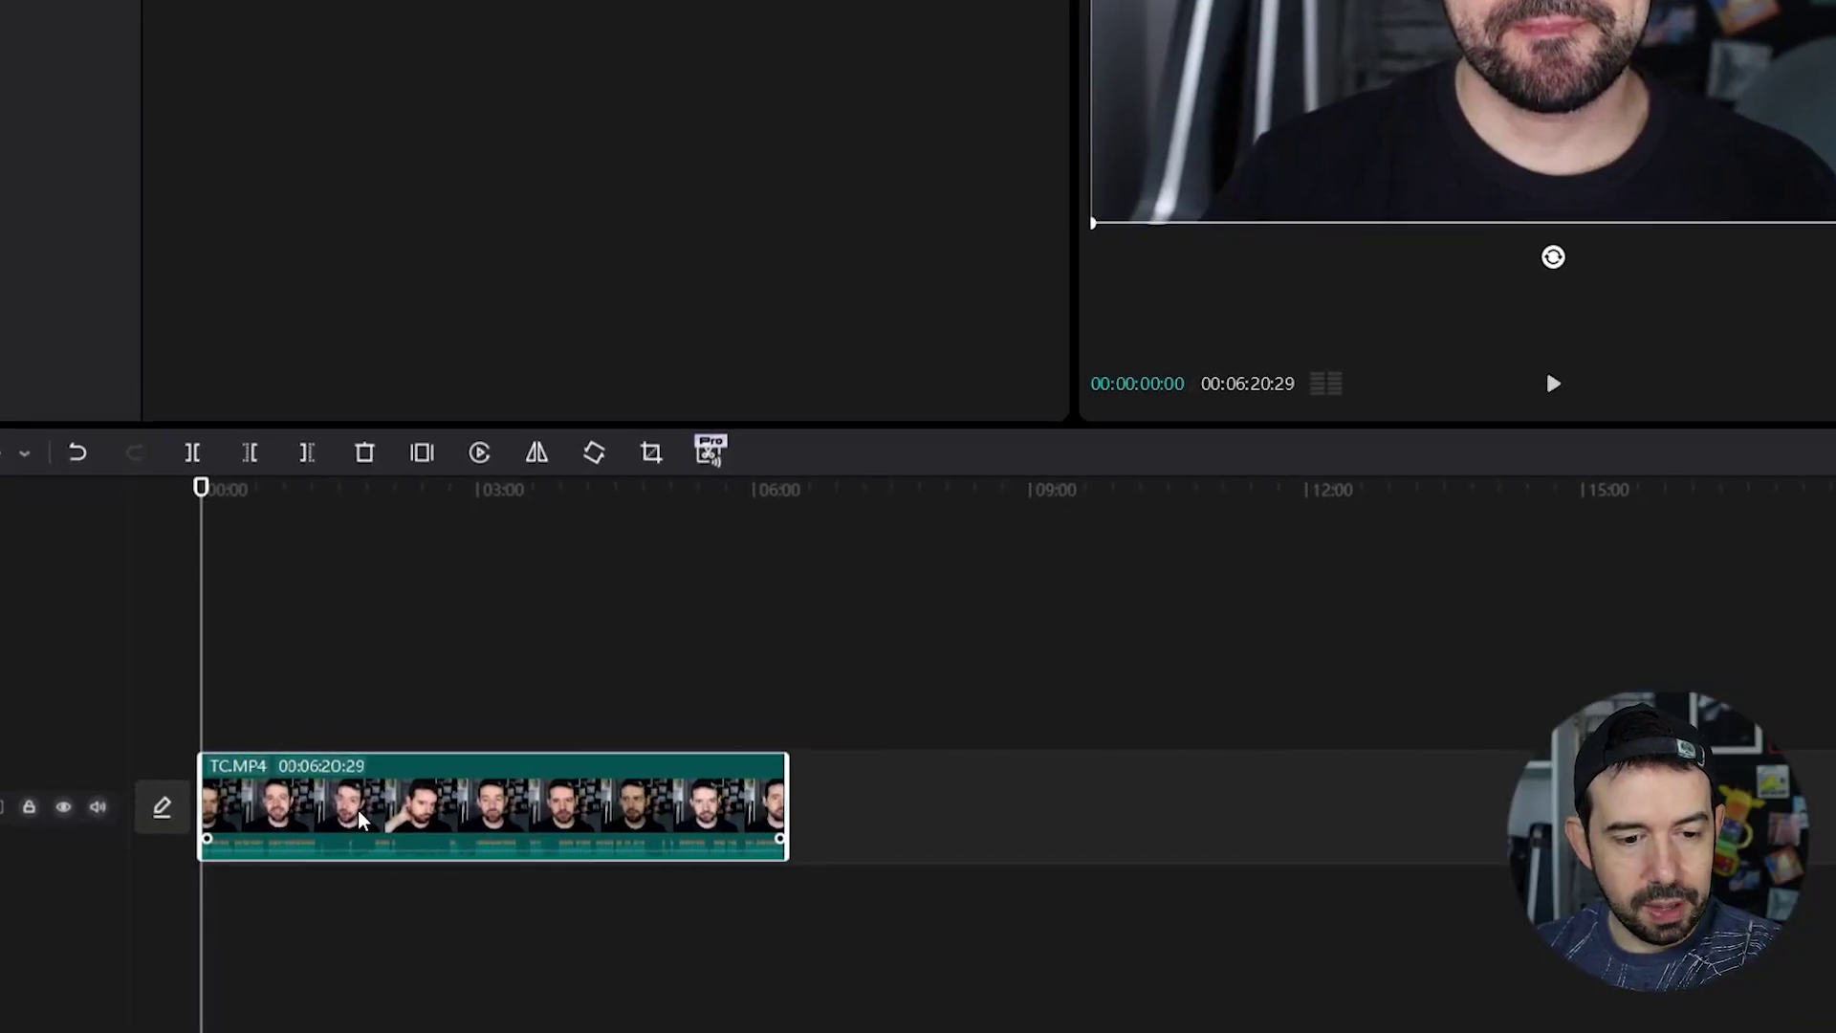
# - Split the TC.MP4 clip at about 0:59 and show the keyboard shortcuts list
pyautogui.click(293, 495)
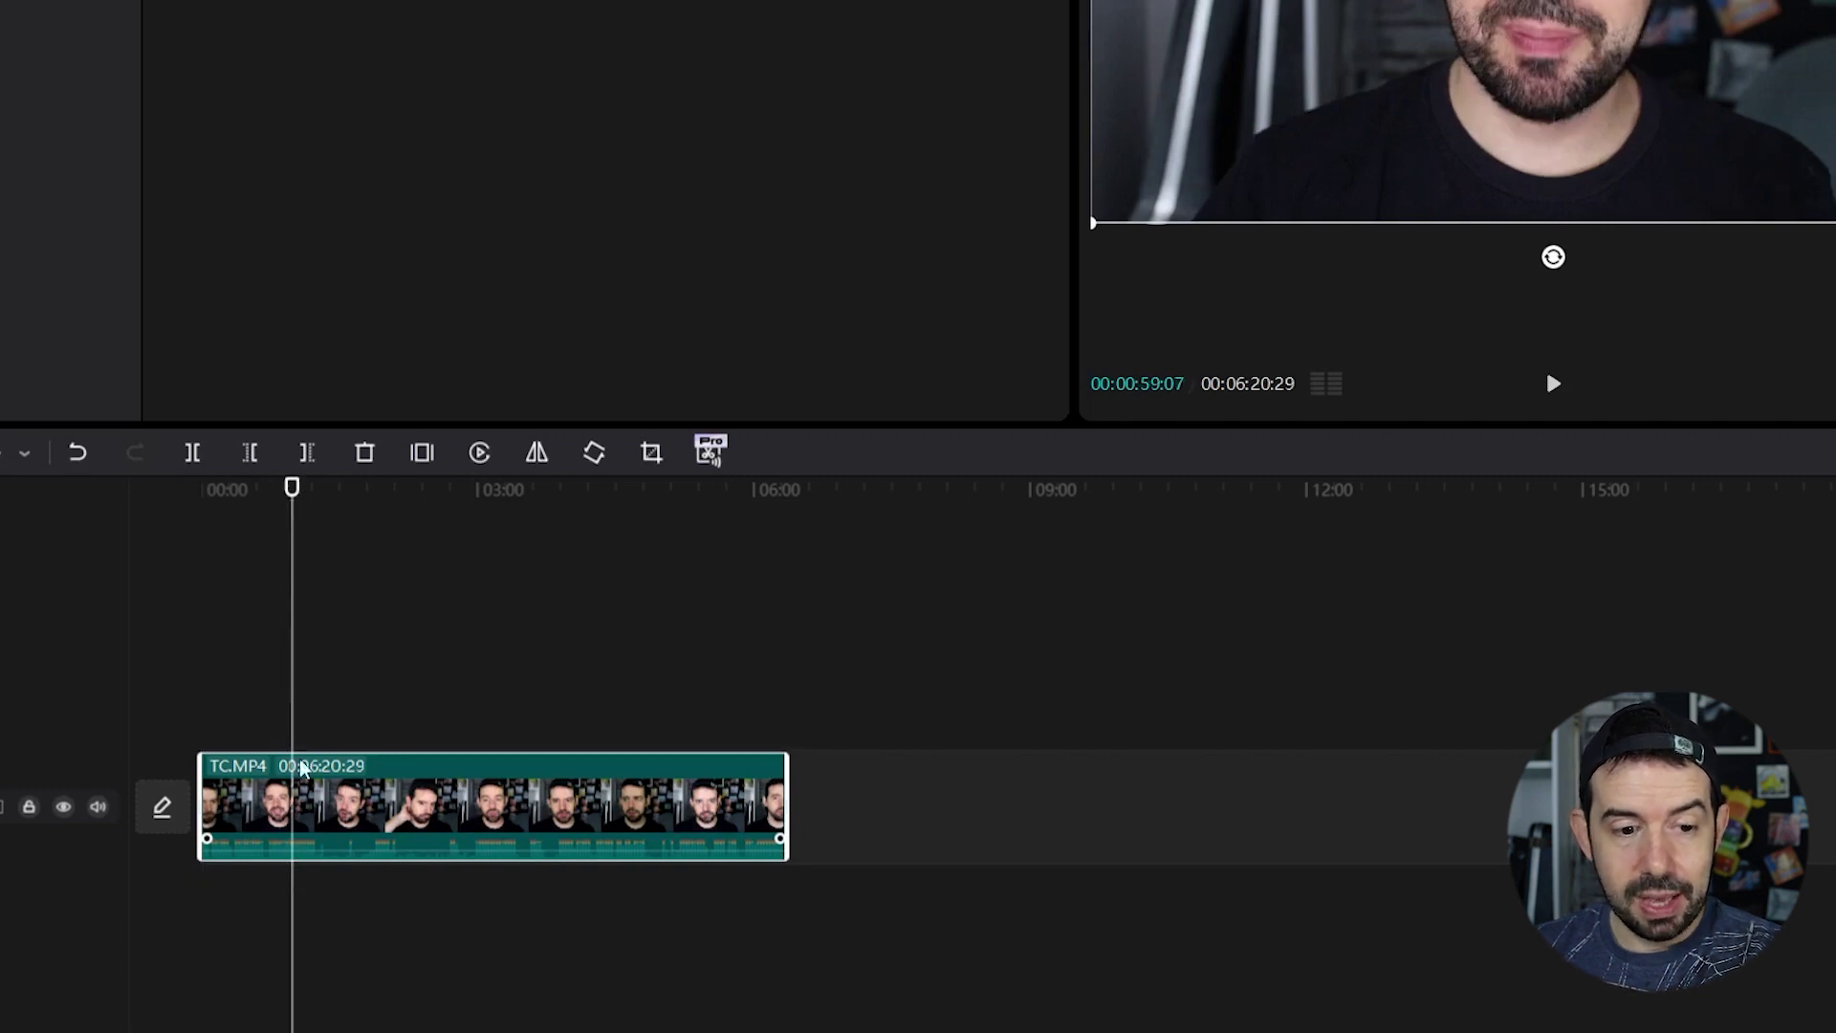
pyautogui.click(191, 457)
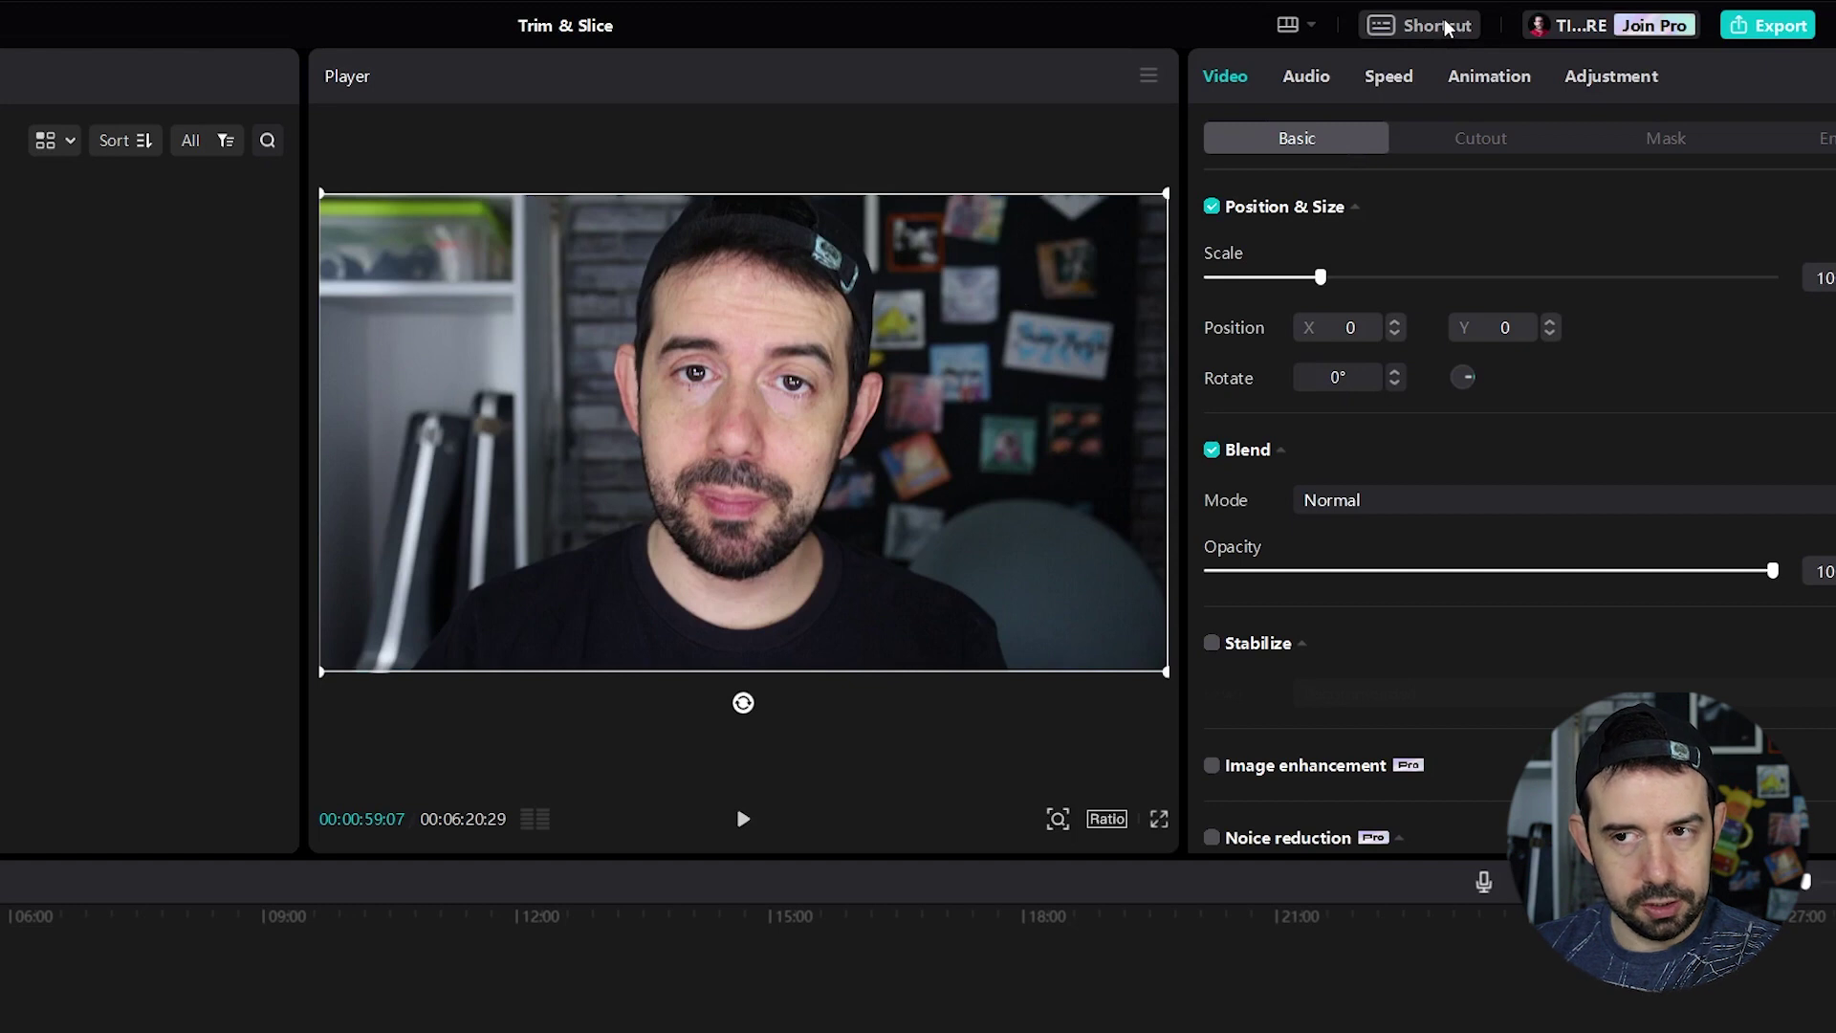
pyautogui.click(1436, 27)
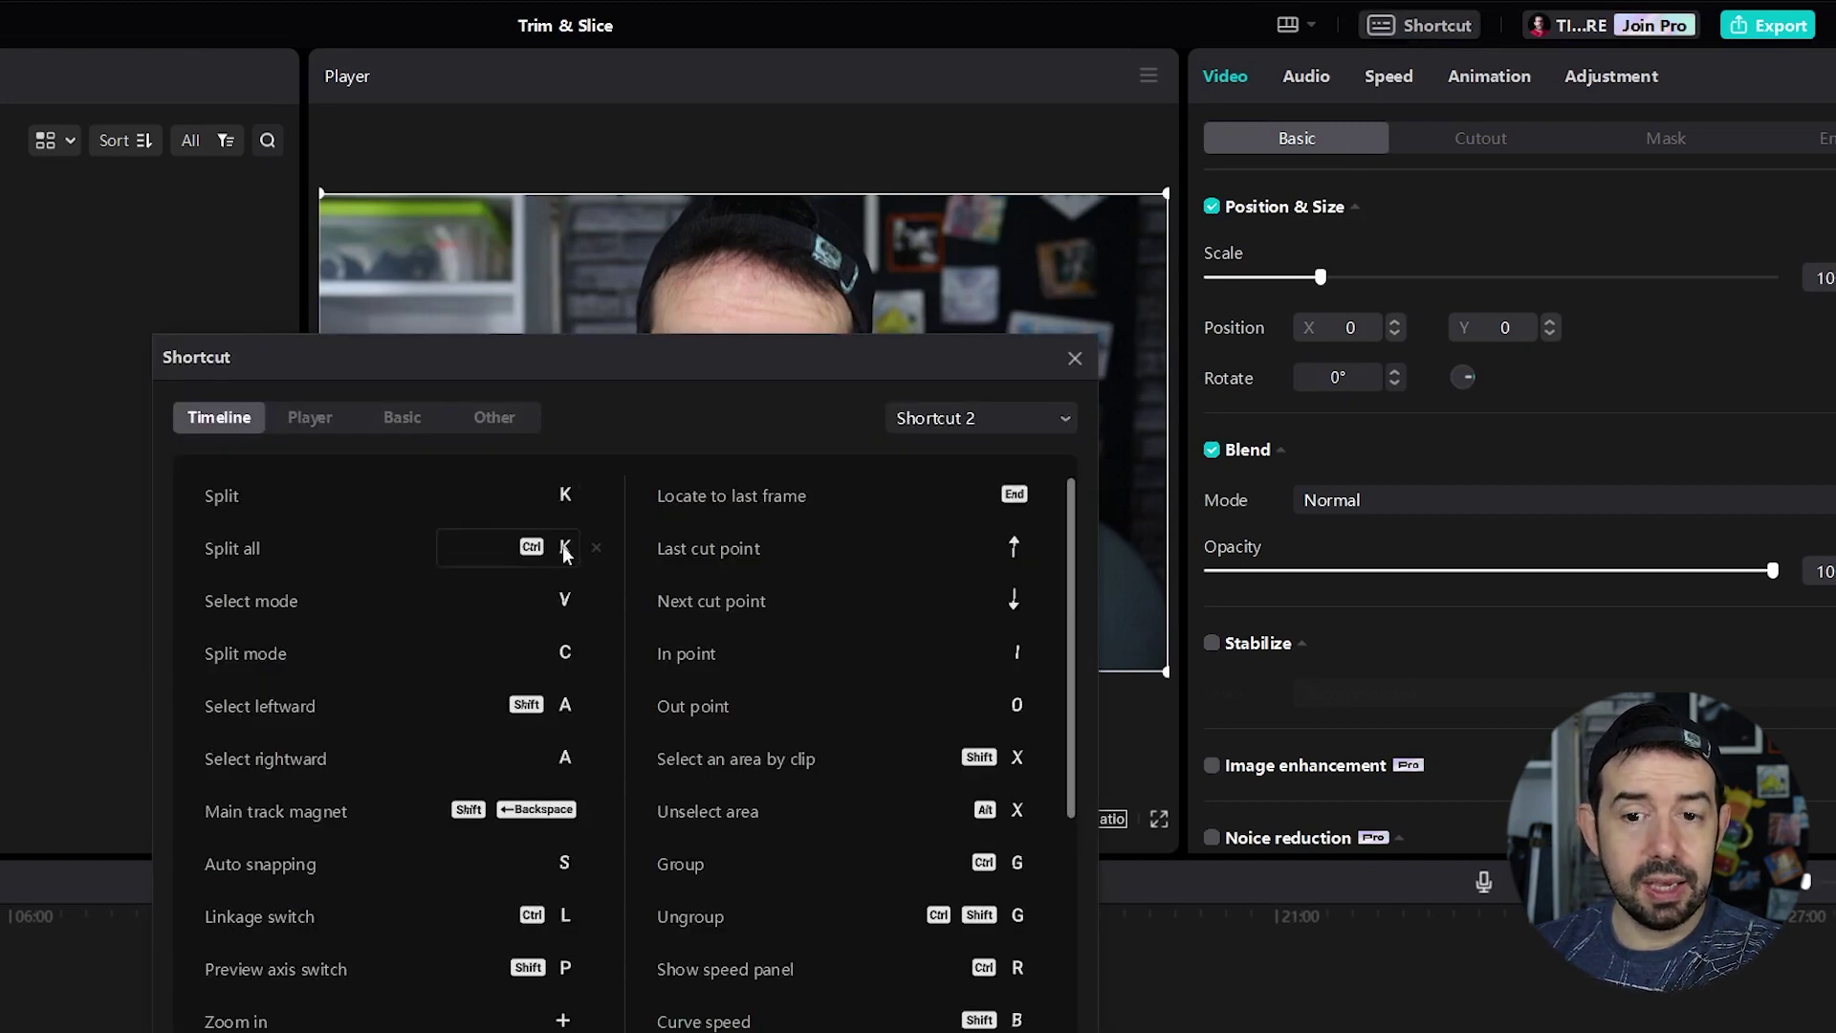
pyautogui.click(575, 497)
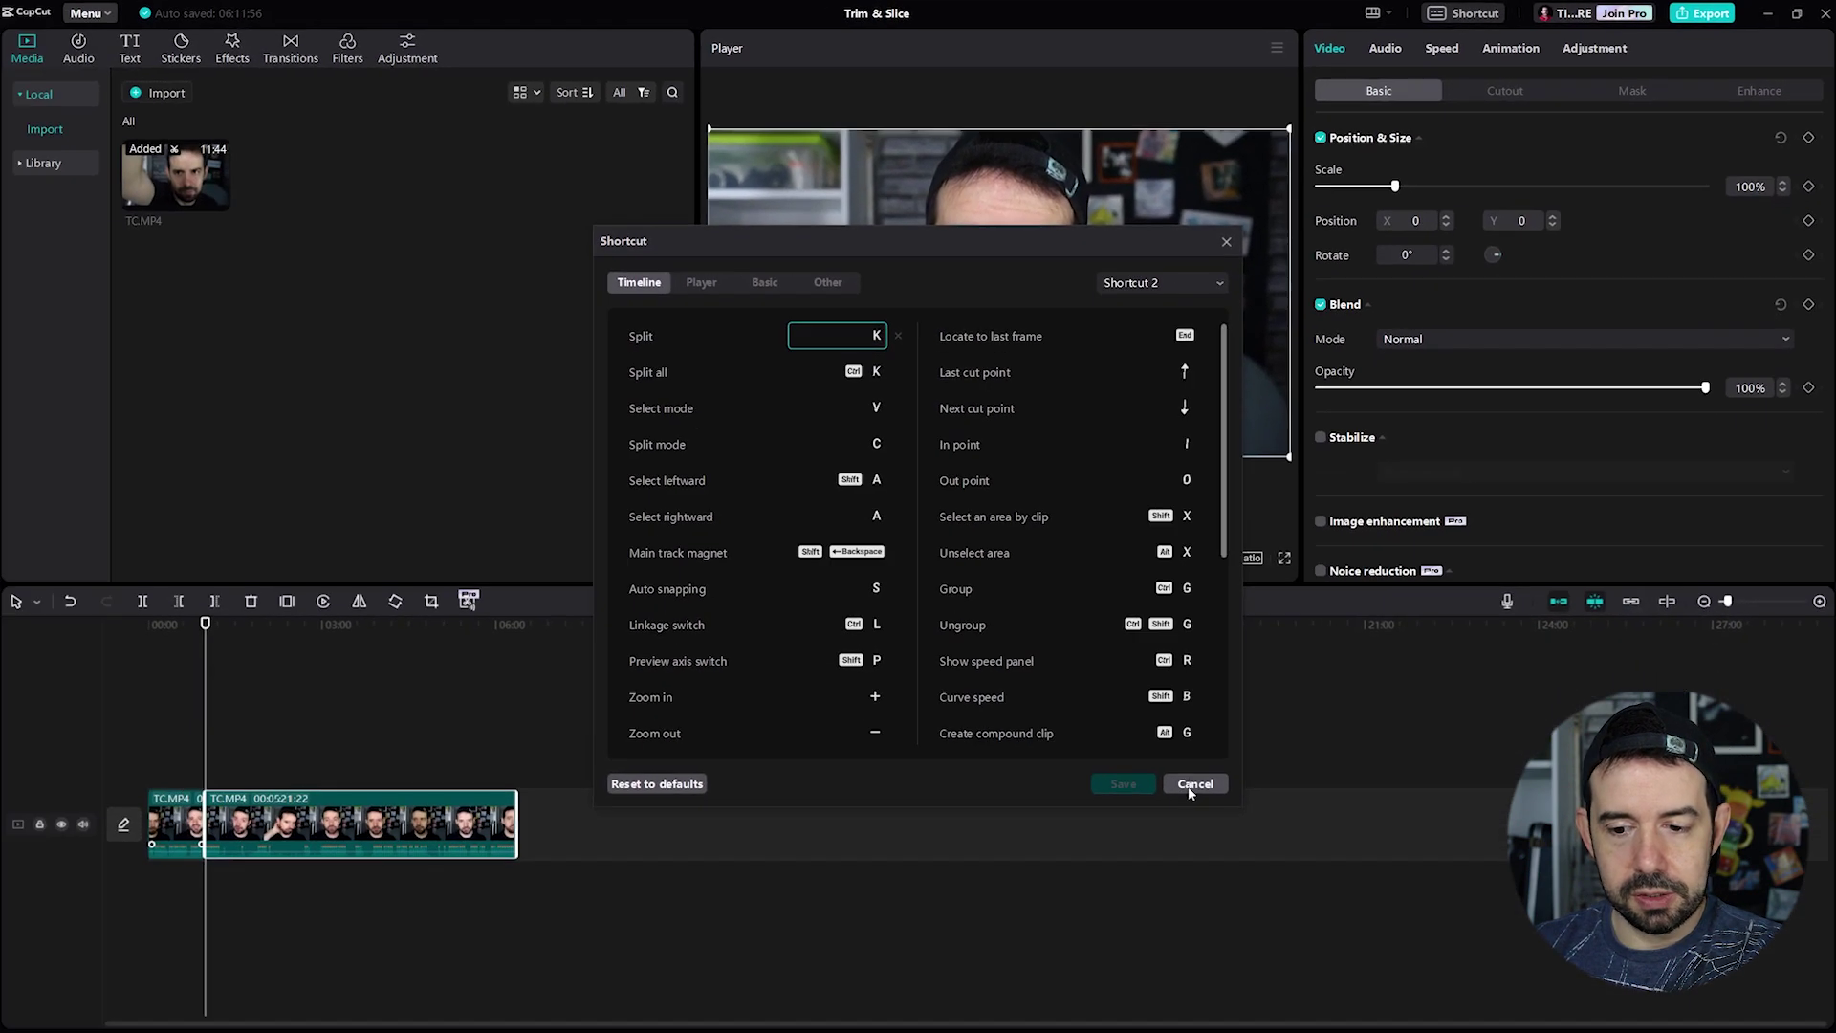
pyautogui.click(1193, 787)
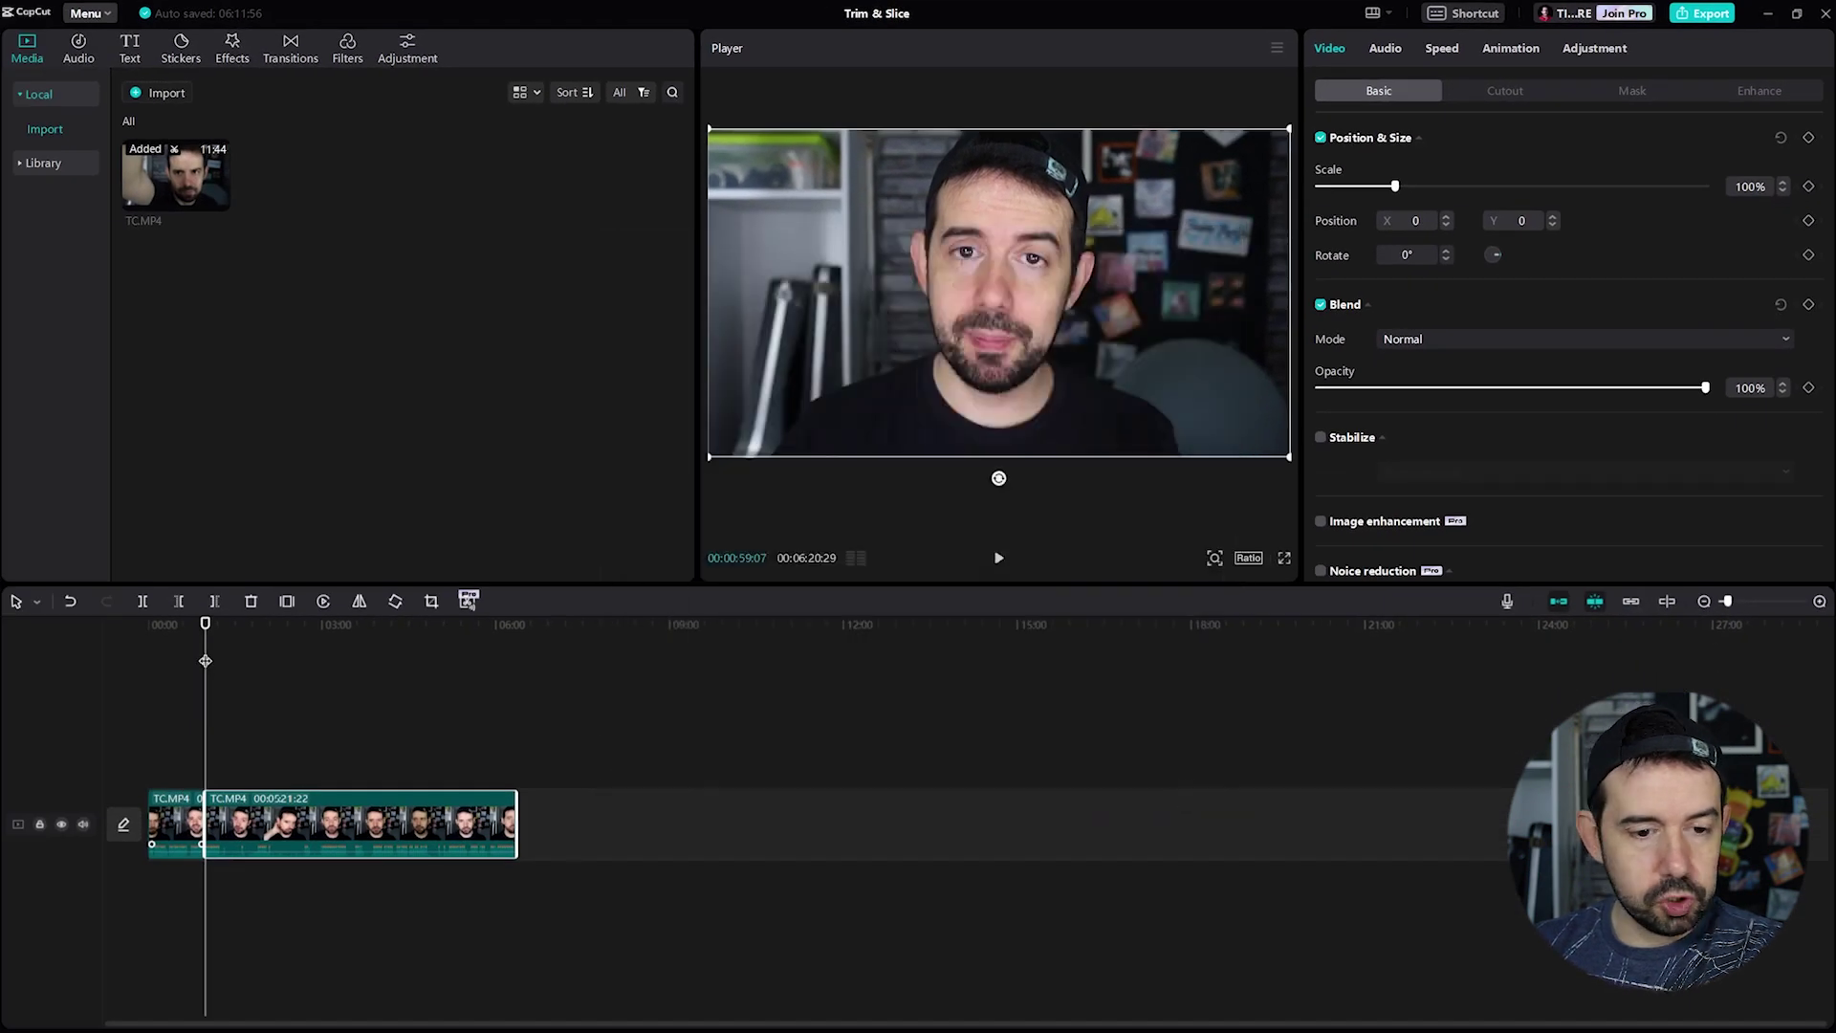
# - Split at 2:48, delete the 0:59–2:48 middle piece, and park the playhead near 1:34
pyautogui.click(313, 632)
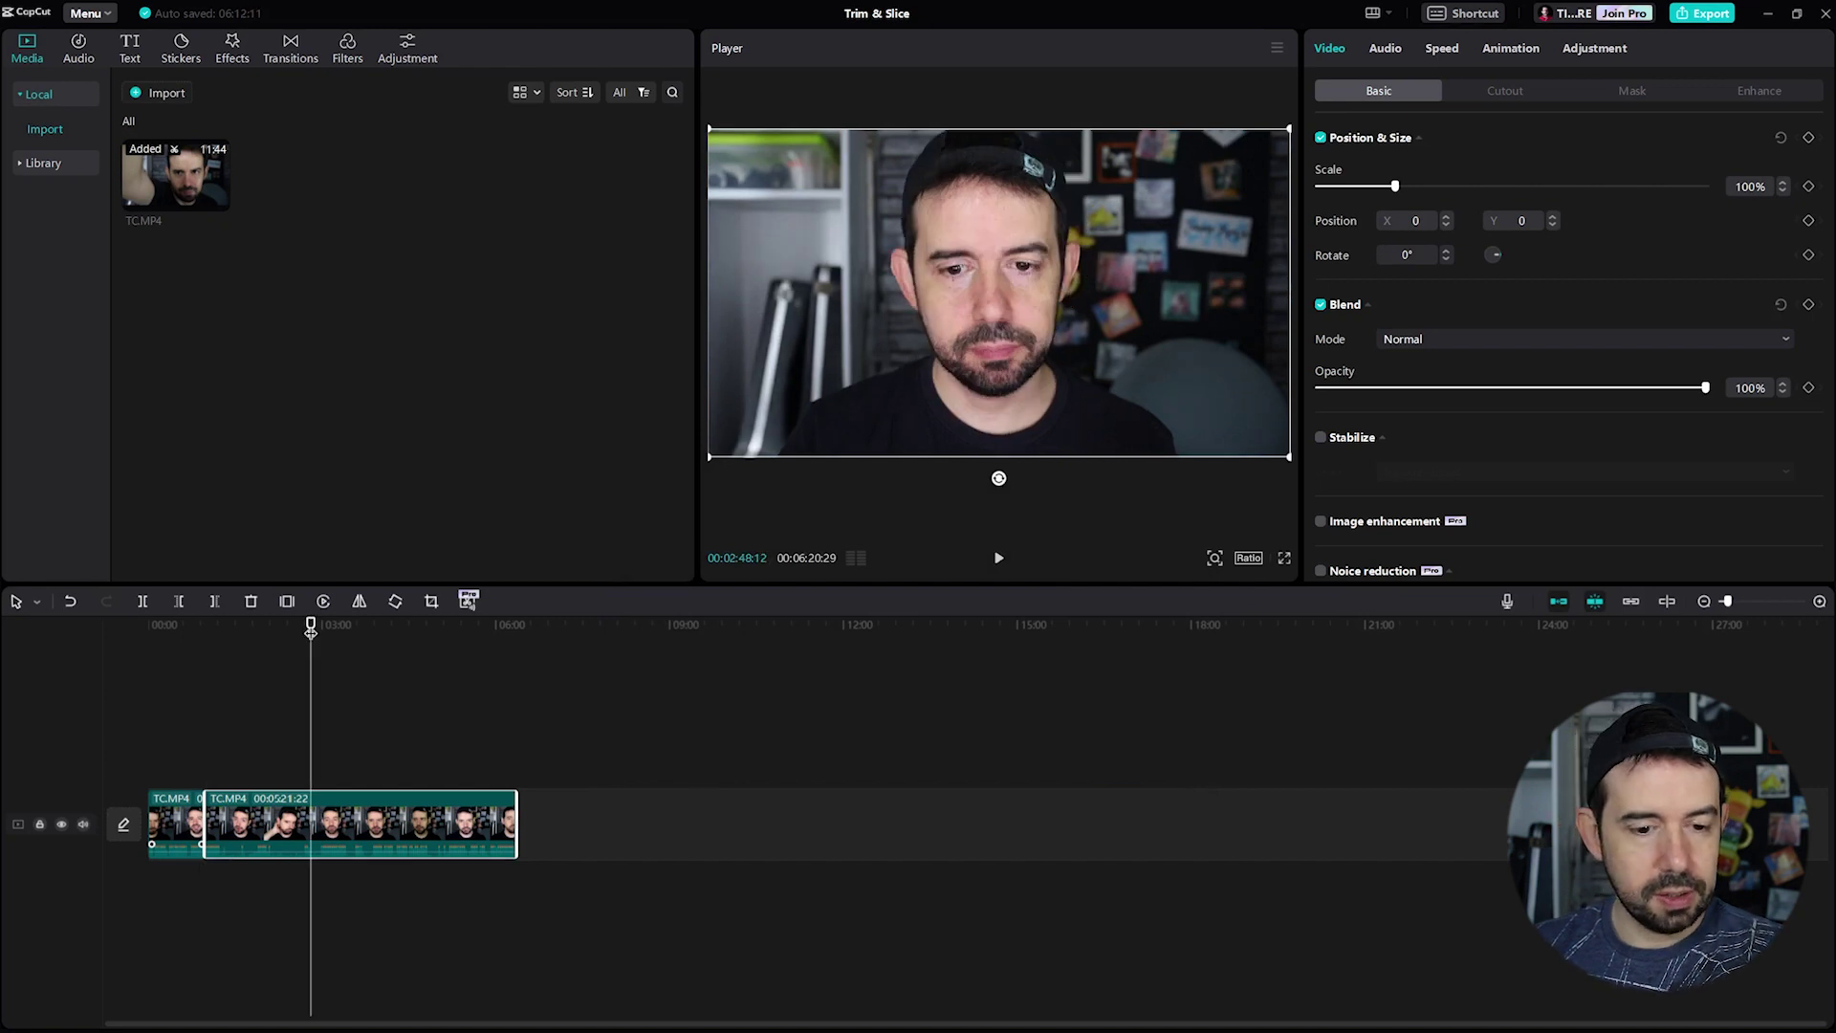
pyautogui.hotkey('ctrl', 'b')
pyautogui.click(253, 818)
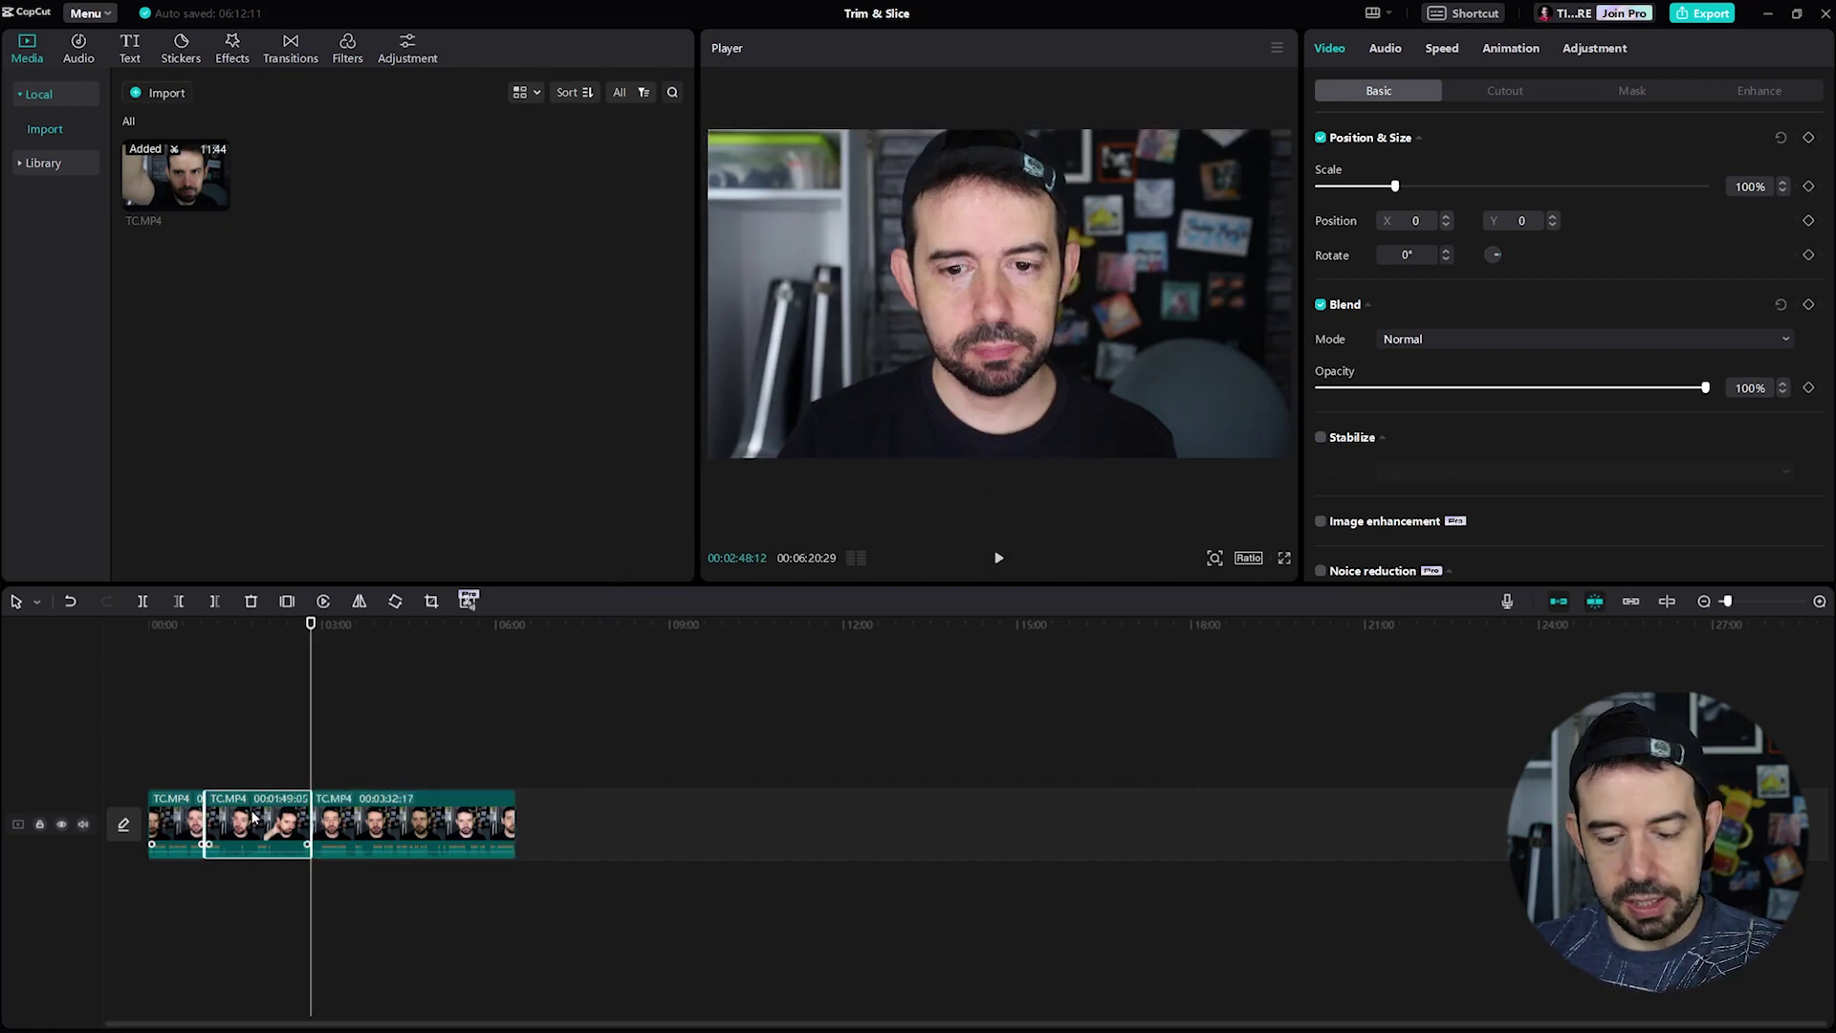
pyautogui.press('Delete')
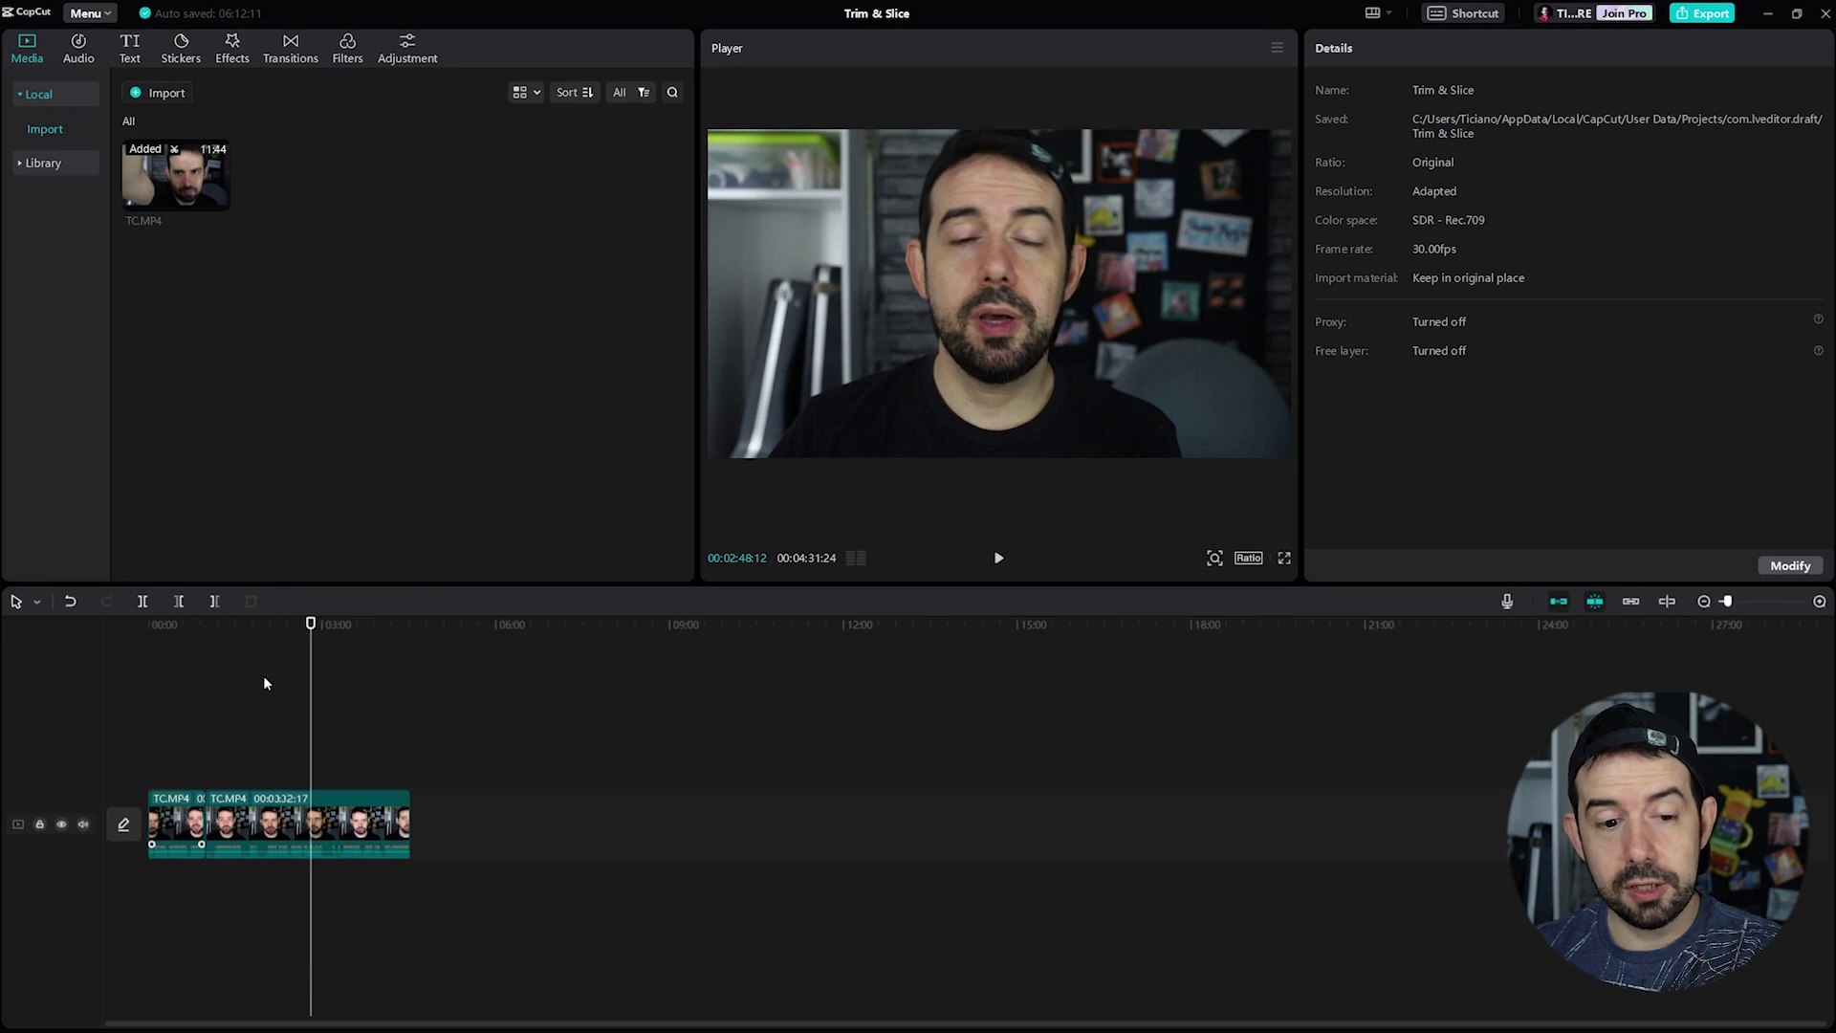
pyautogui.press('End')
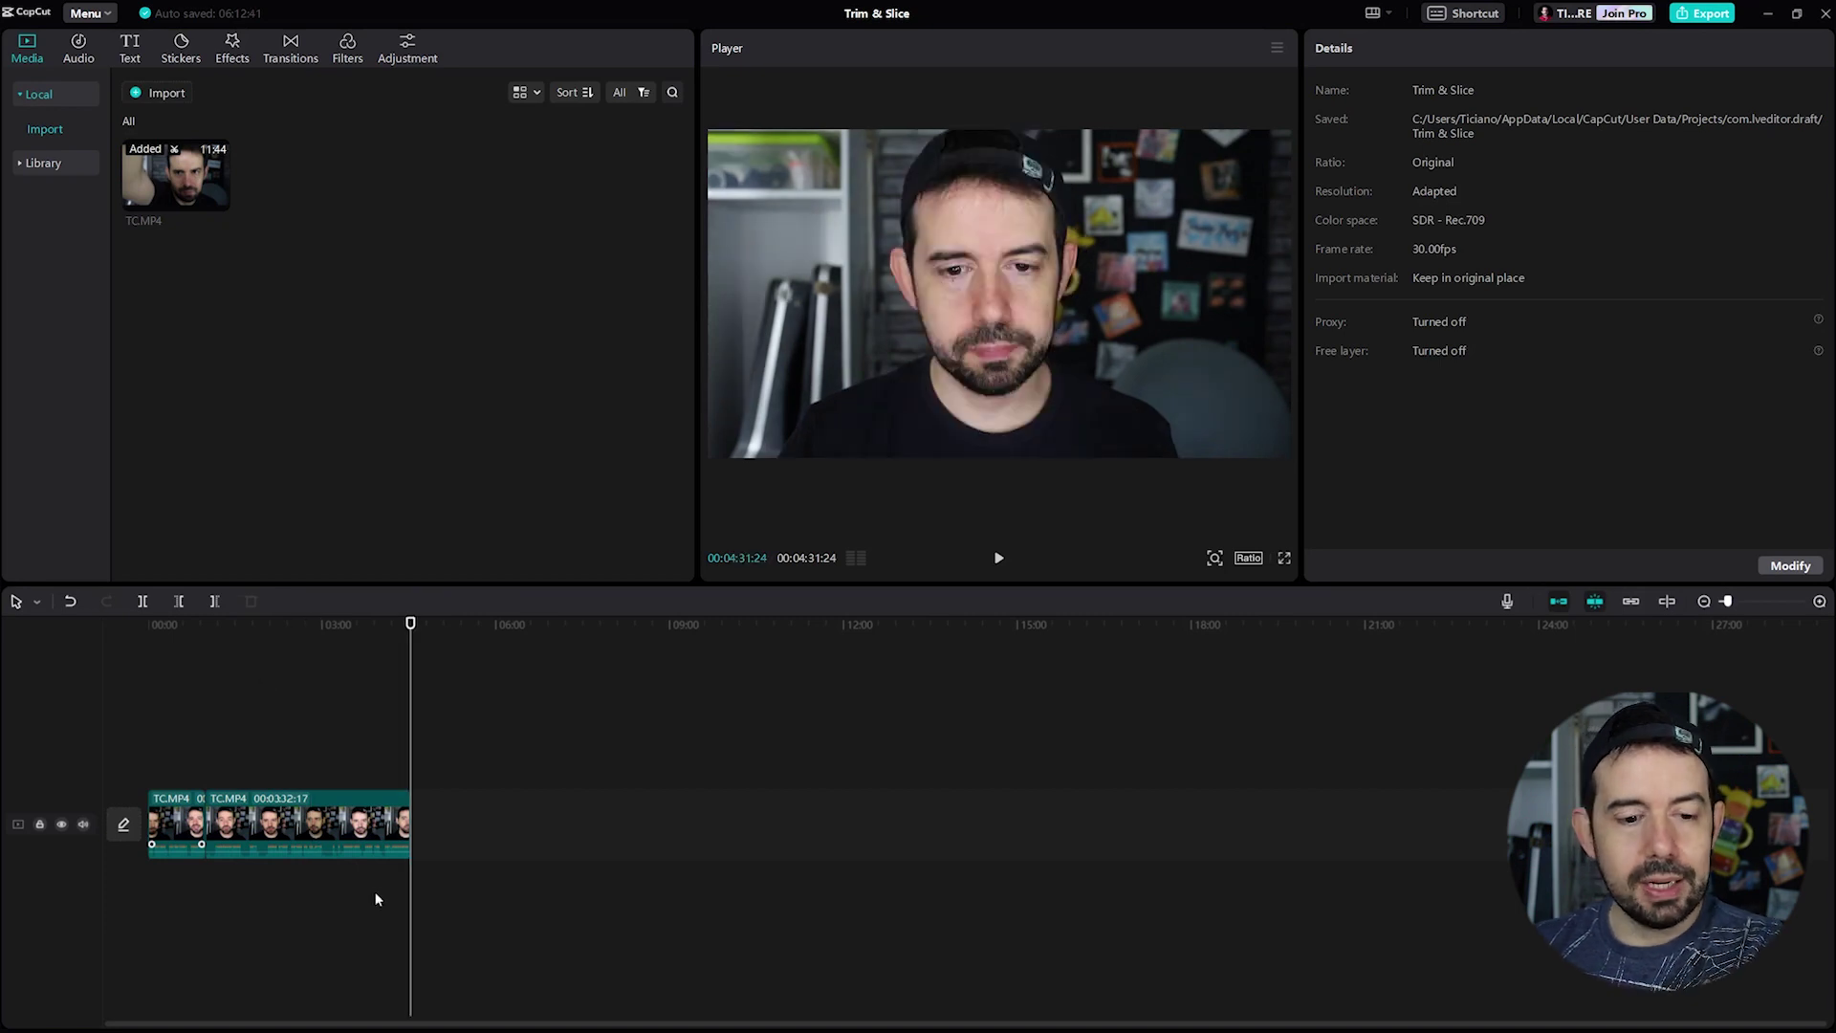
pyautogui.click(239, 624)
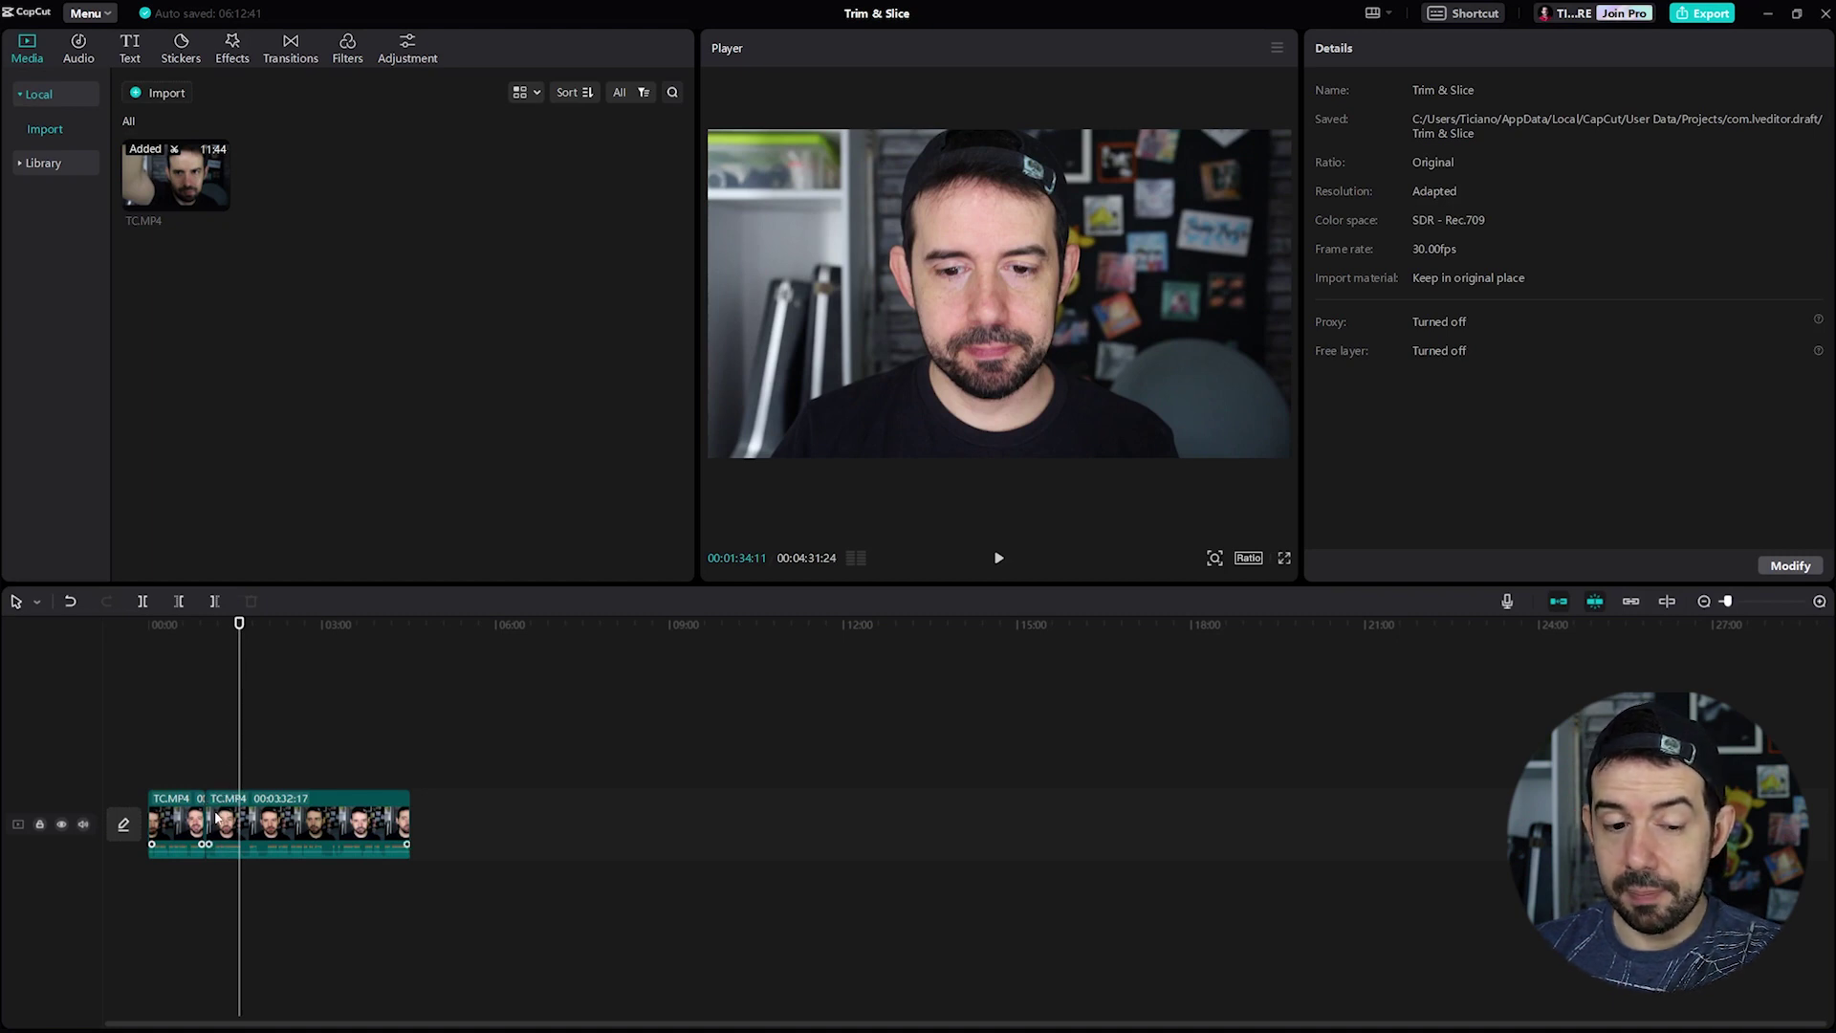
pyautogui.scroll(2, 215, 815)
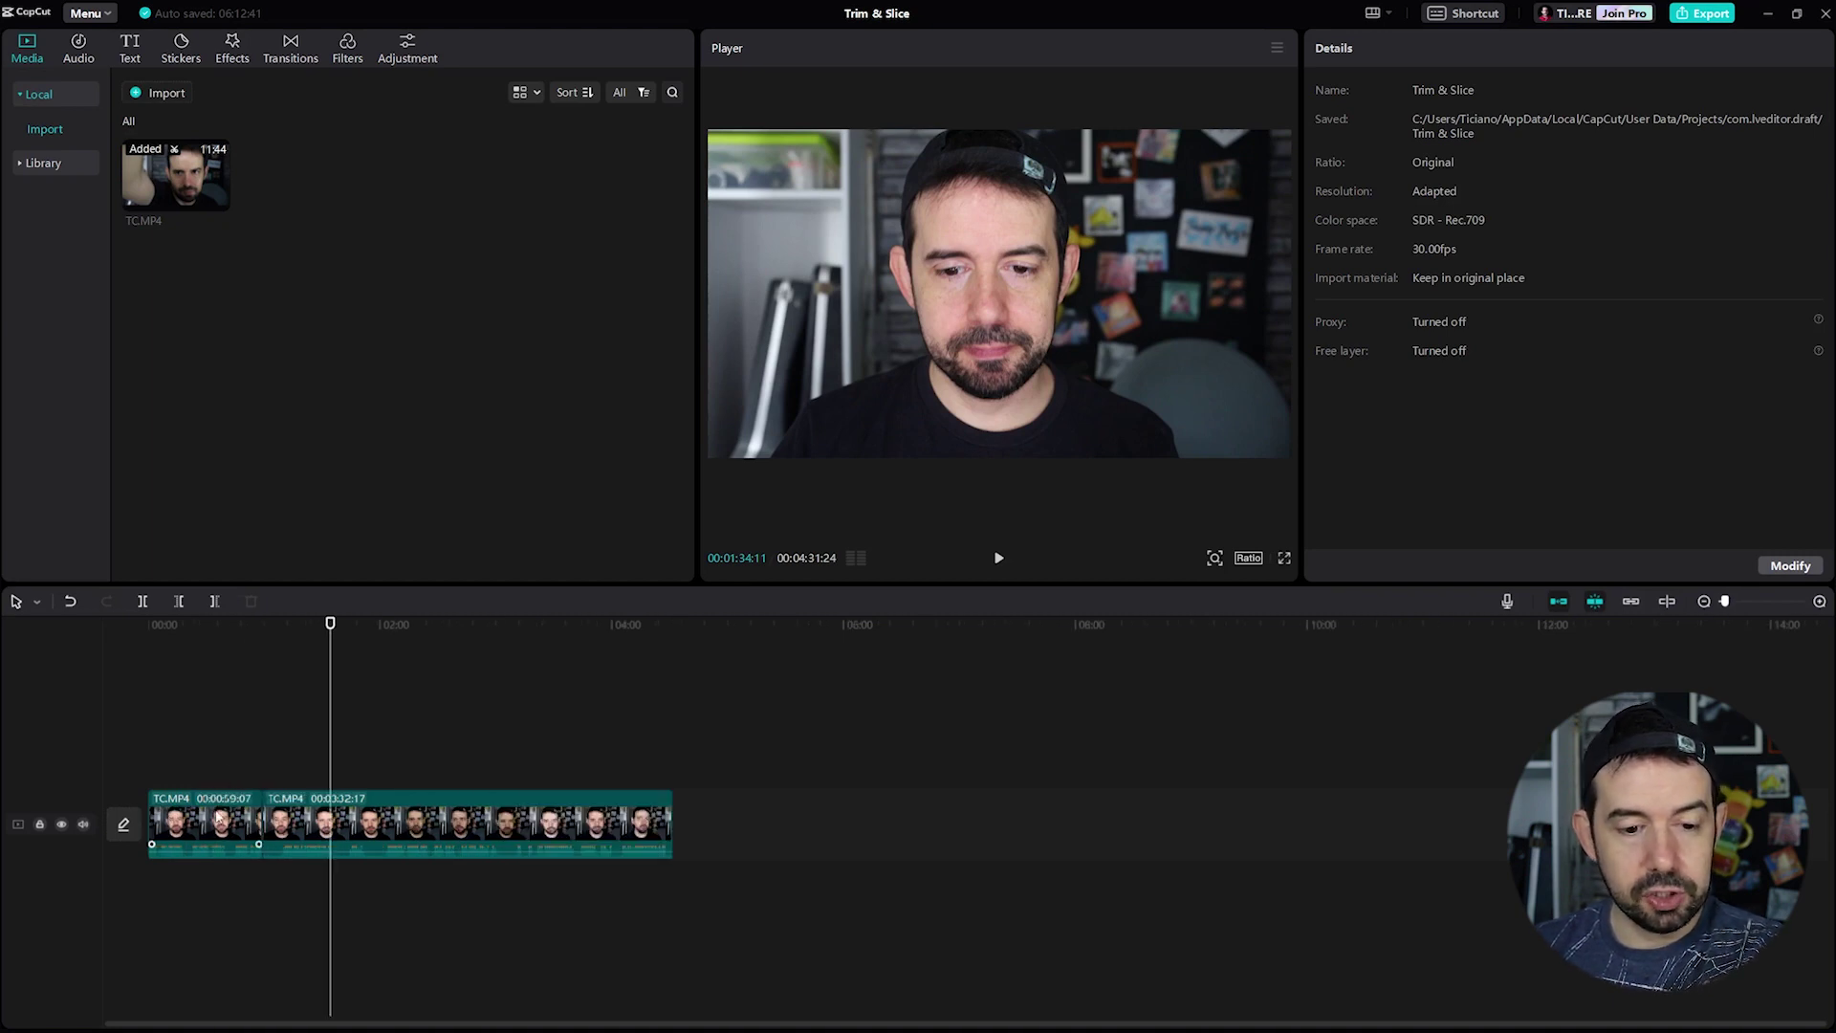
pyautogui.click(291, 799)
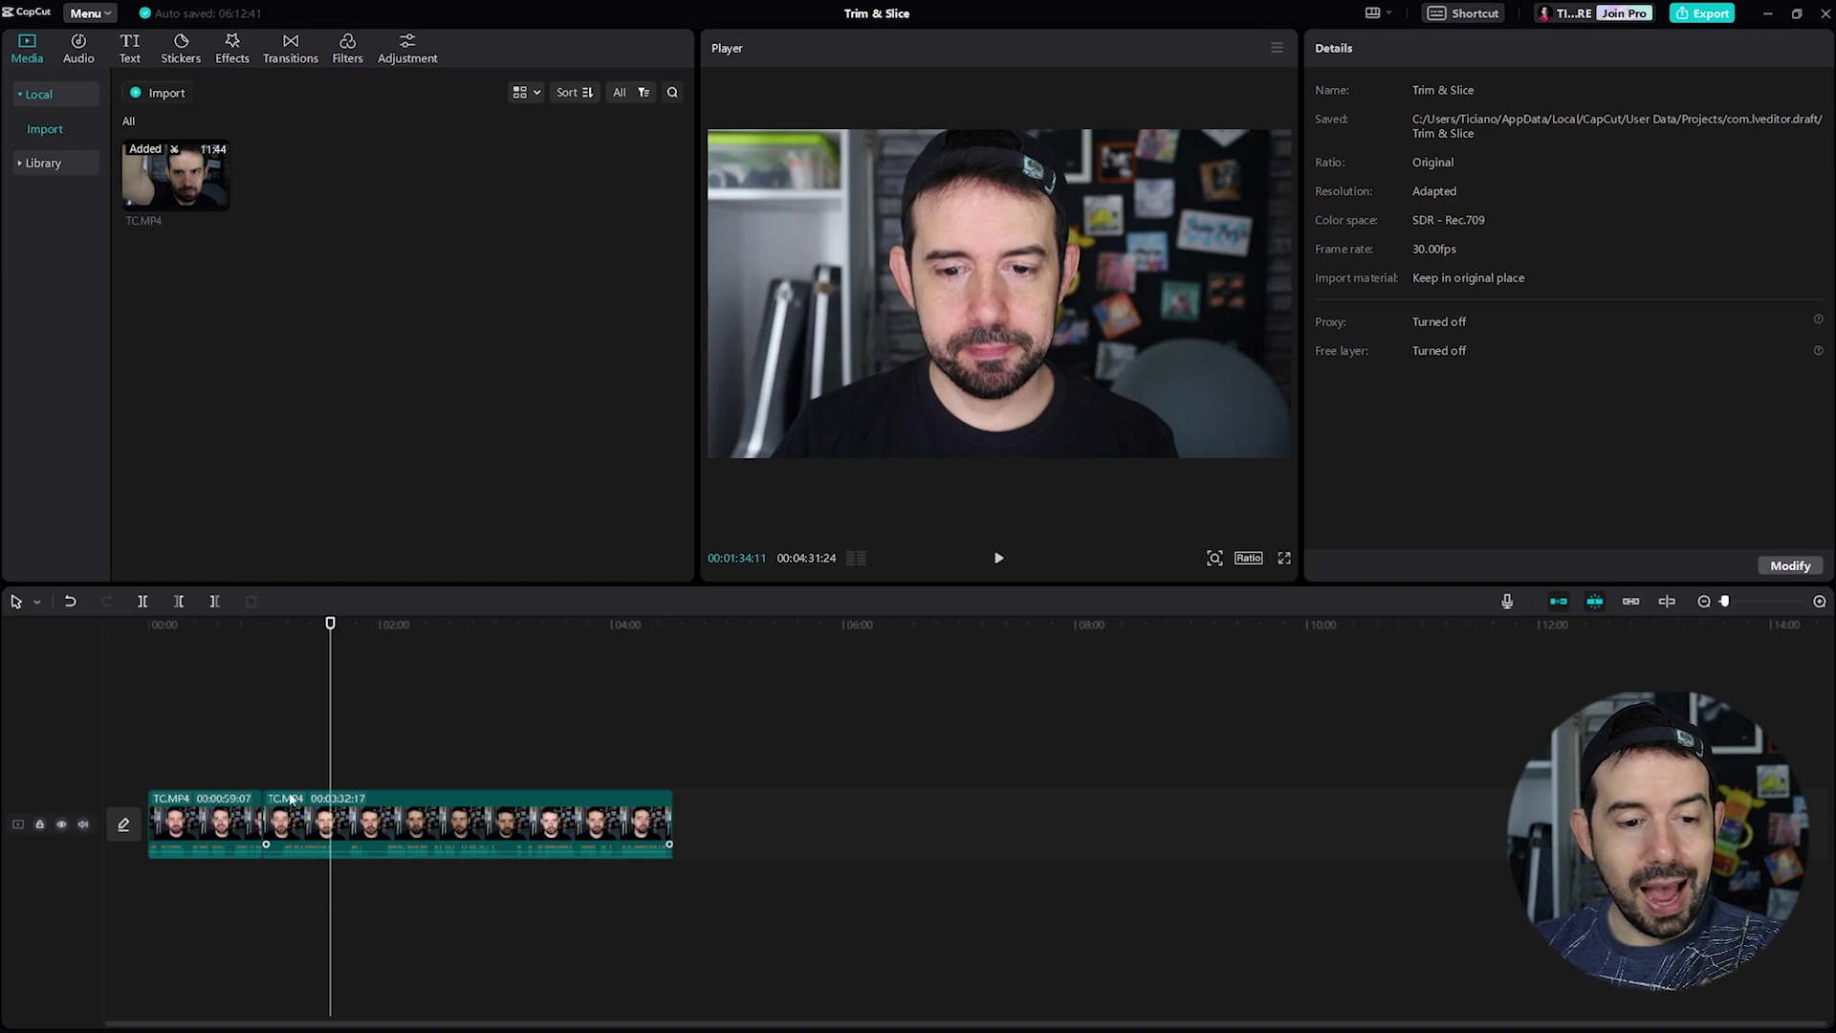
pyautogui.click(143, 604)
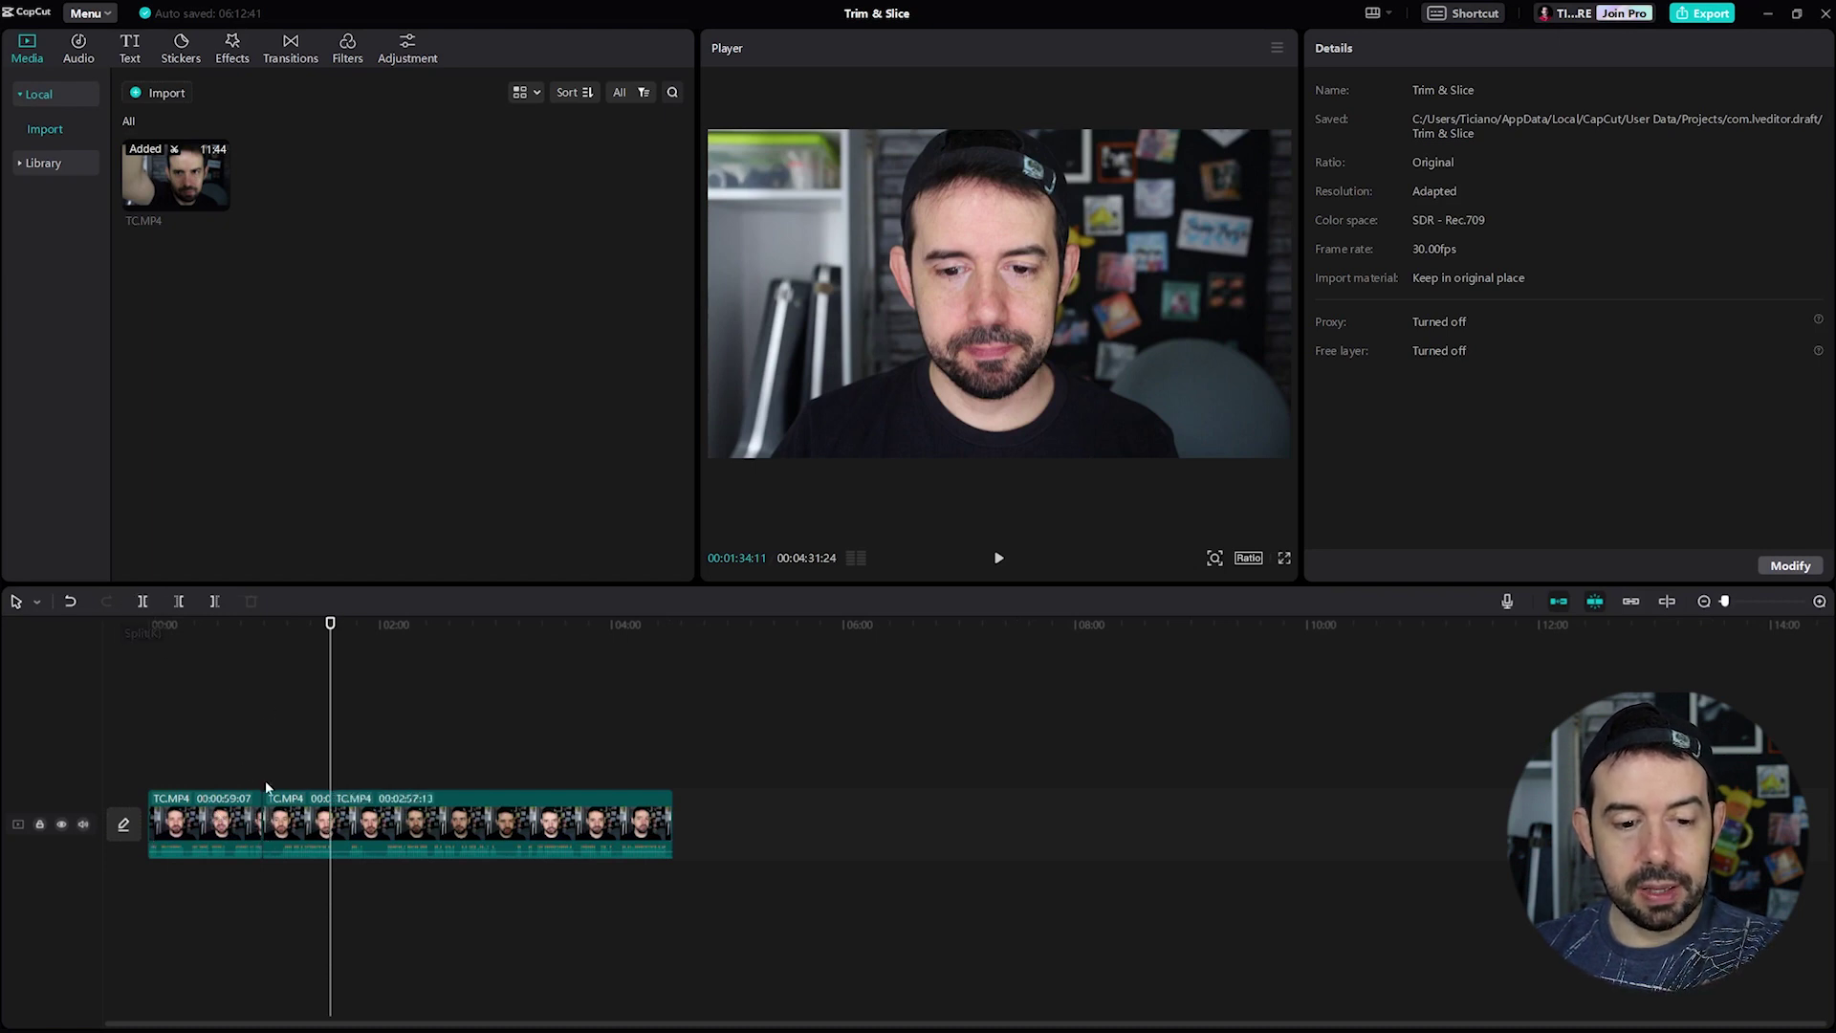
pyautogui.click(303, 816)
pyautogui.press('Delete')
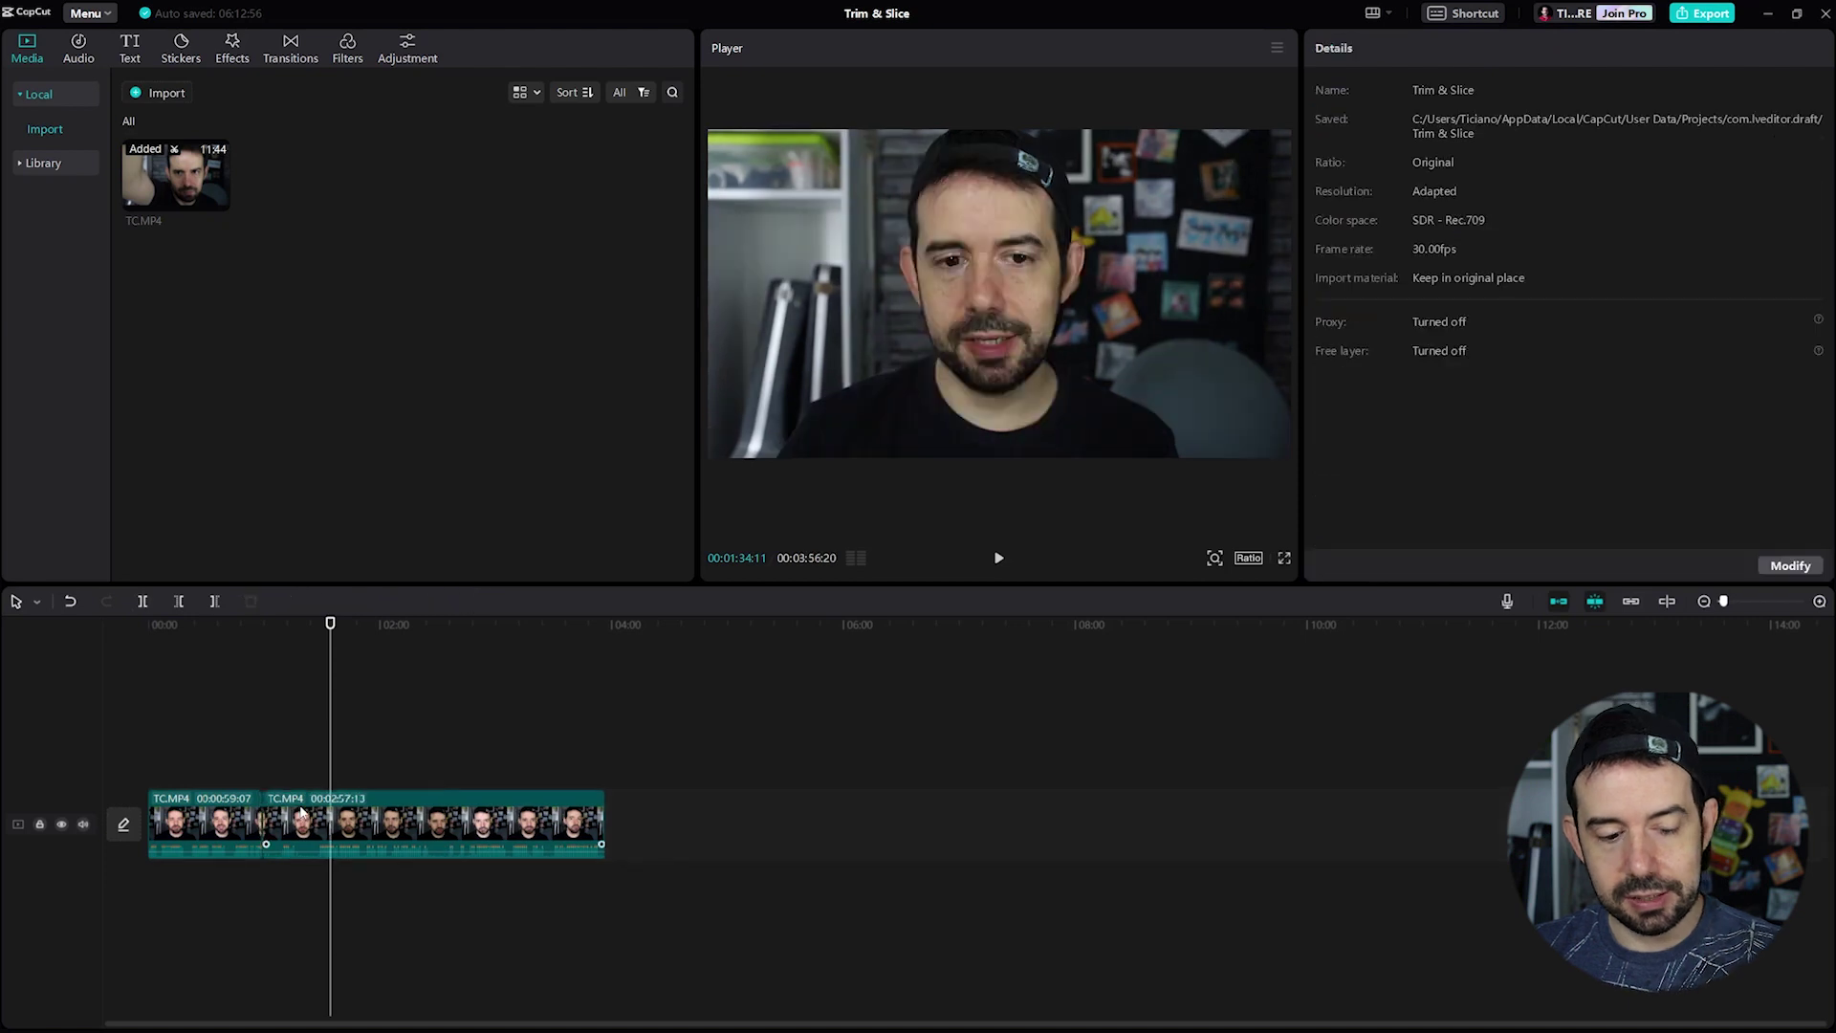
pyautogui.hotkey('ctrl', 'z')
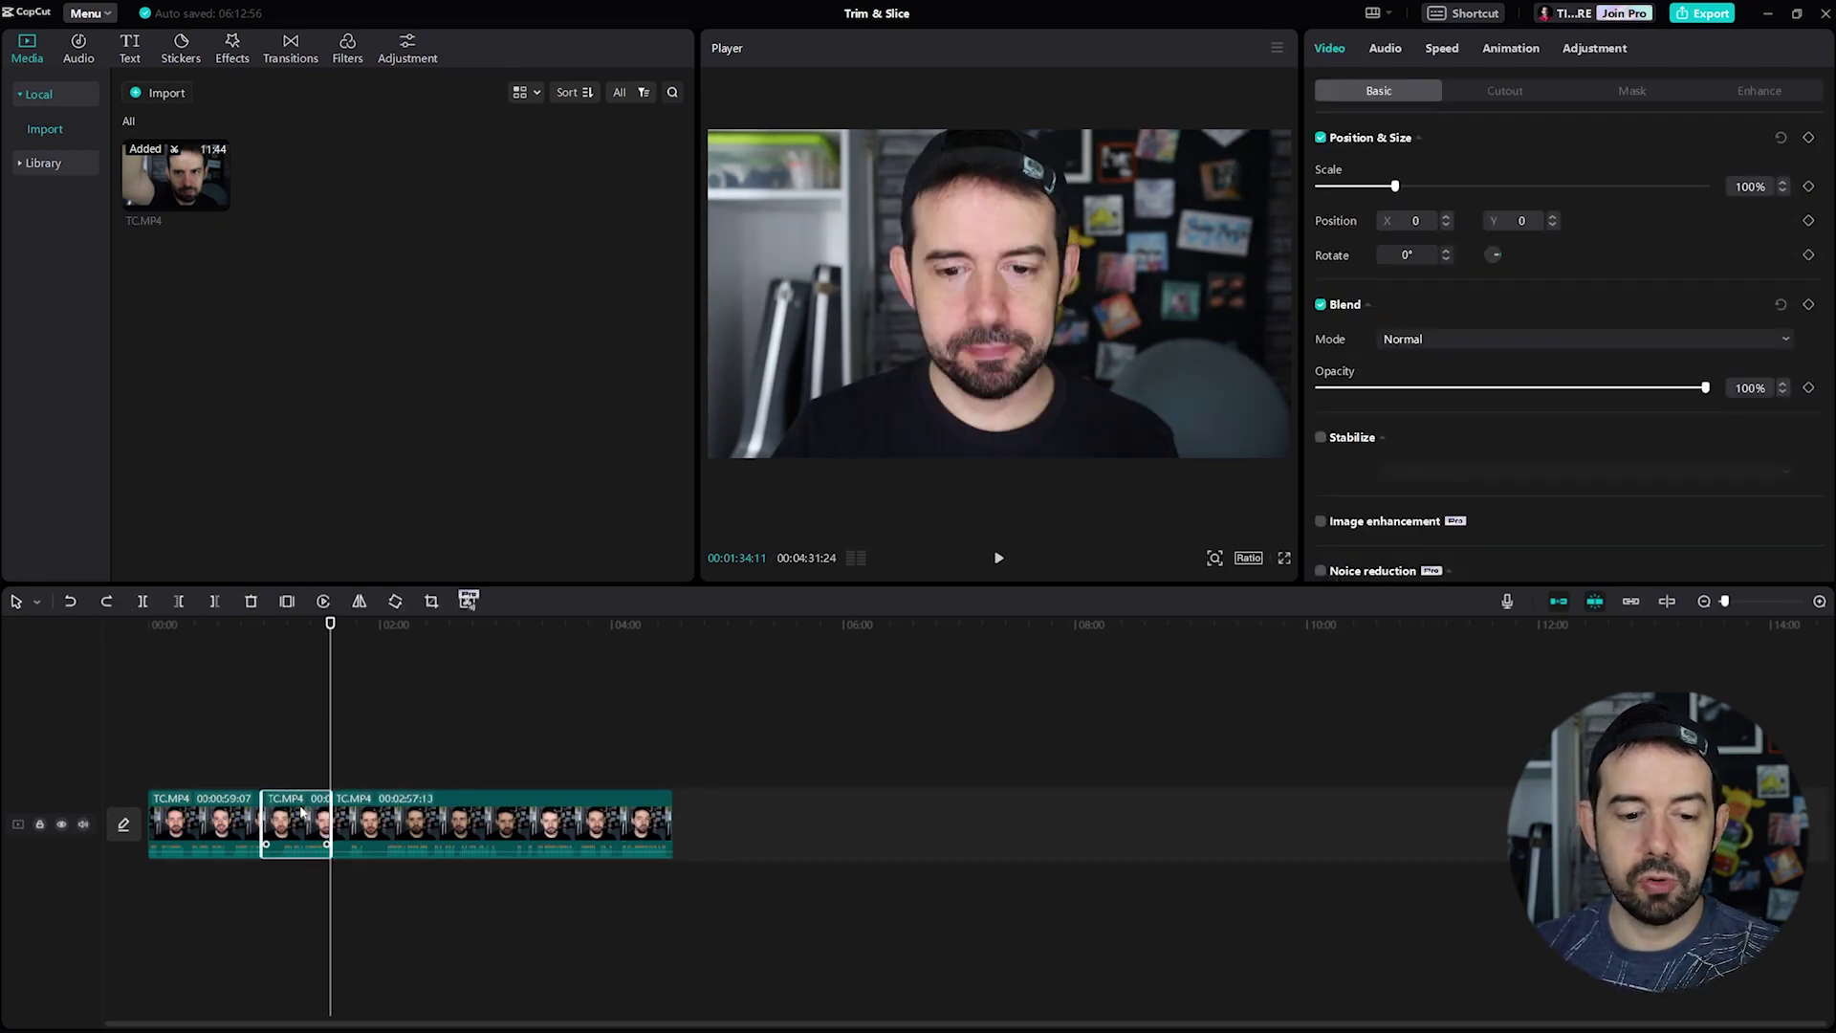
pyautogui.hotkey('ctrl', 'z')
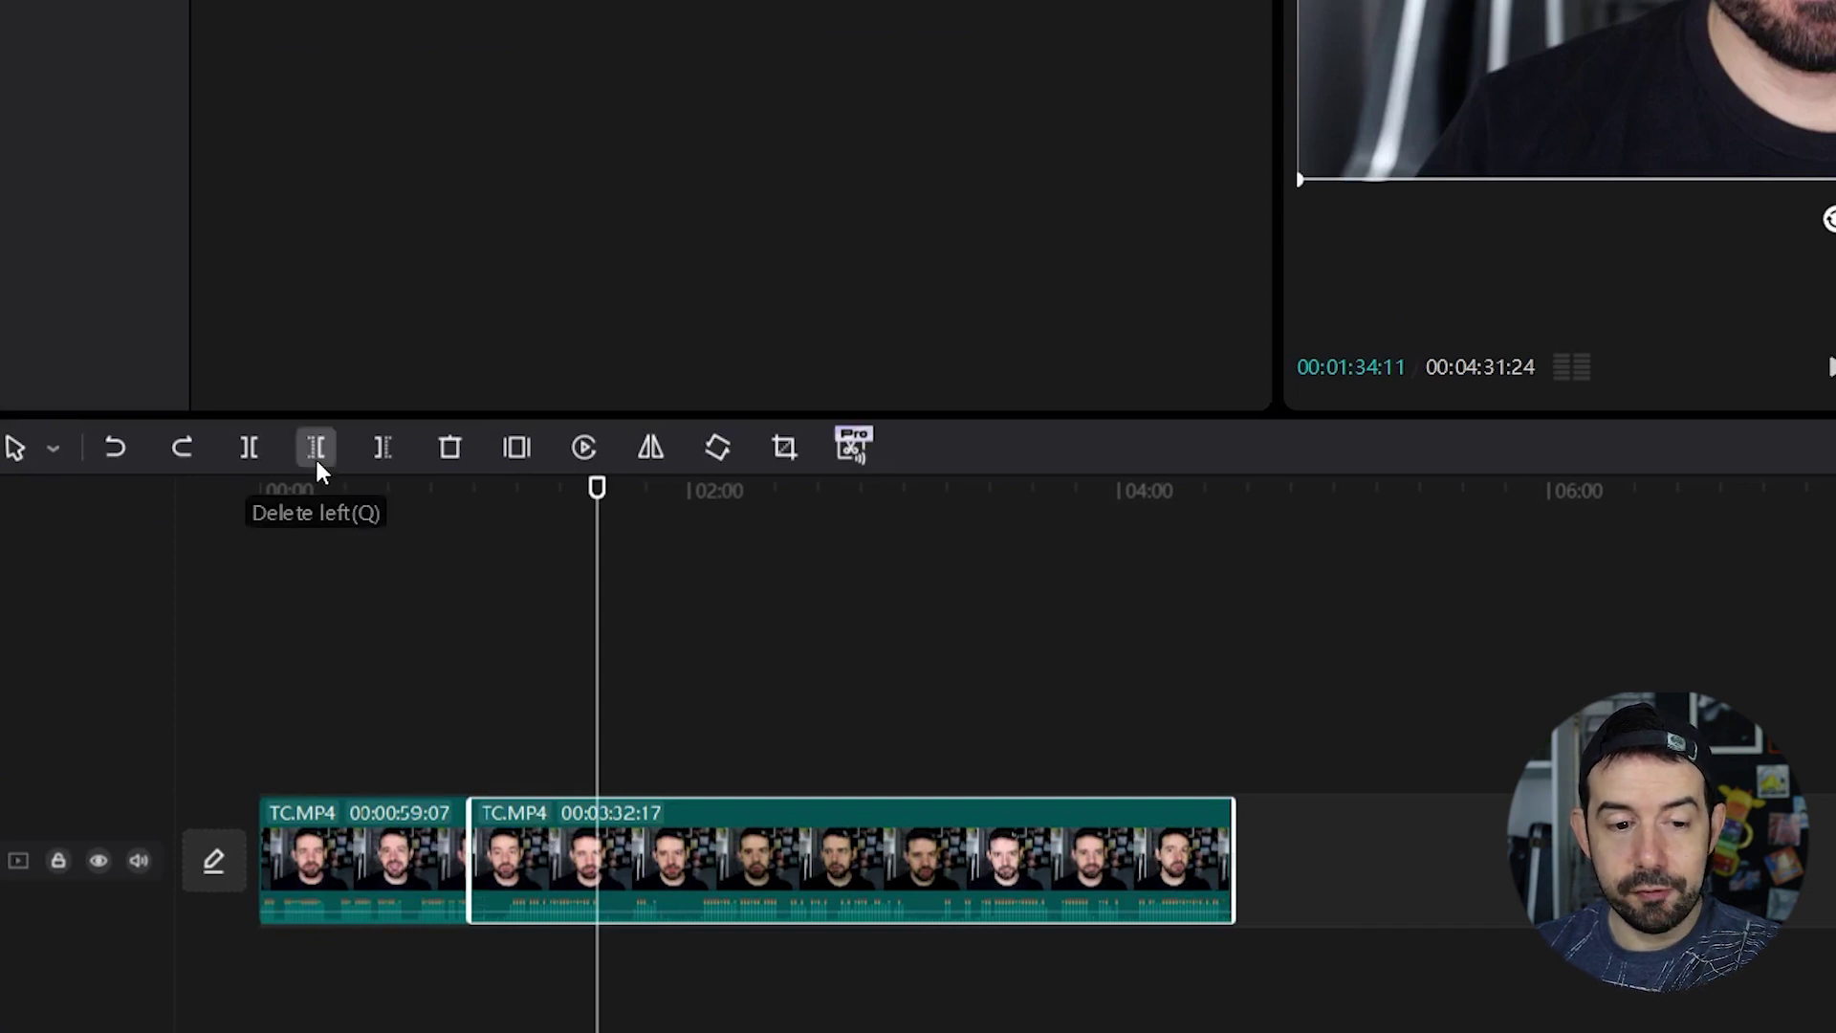
# - After a trial Delete left and undo, delete the second clip's part before 1:28
pyautogui.click(320, 453)
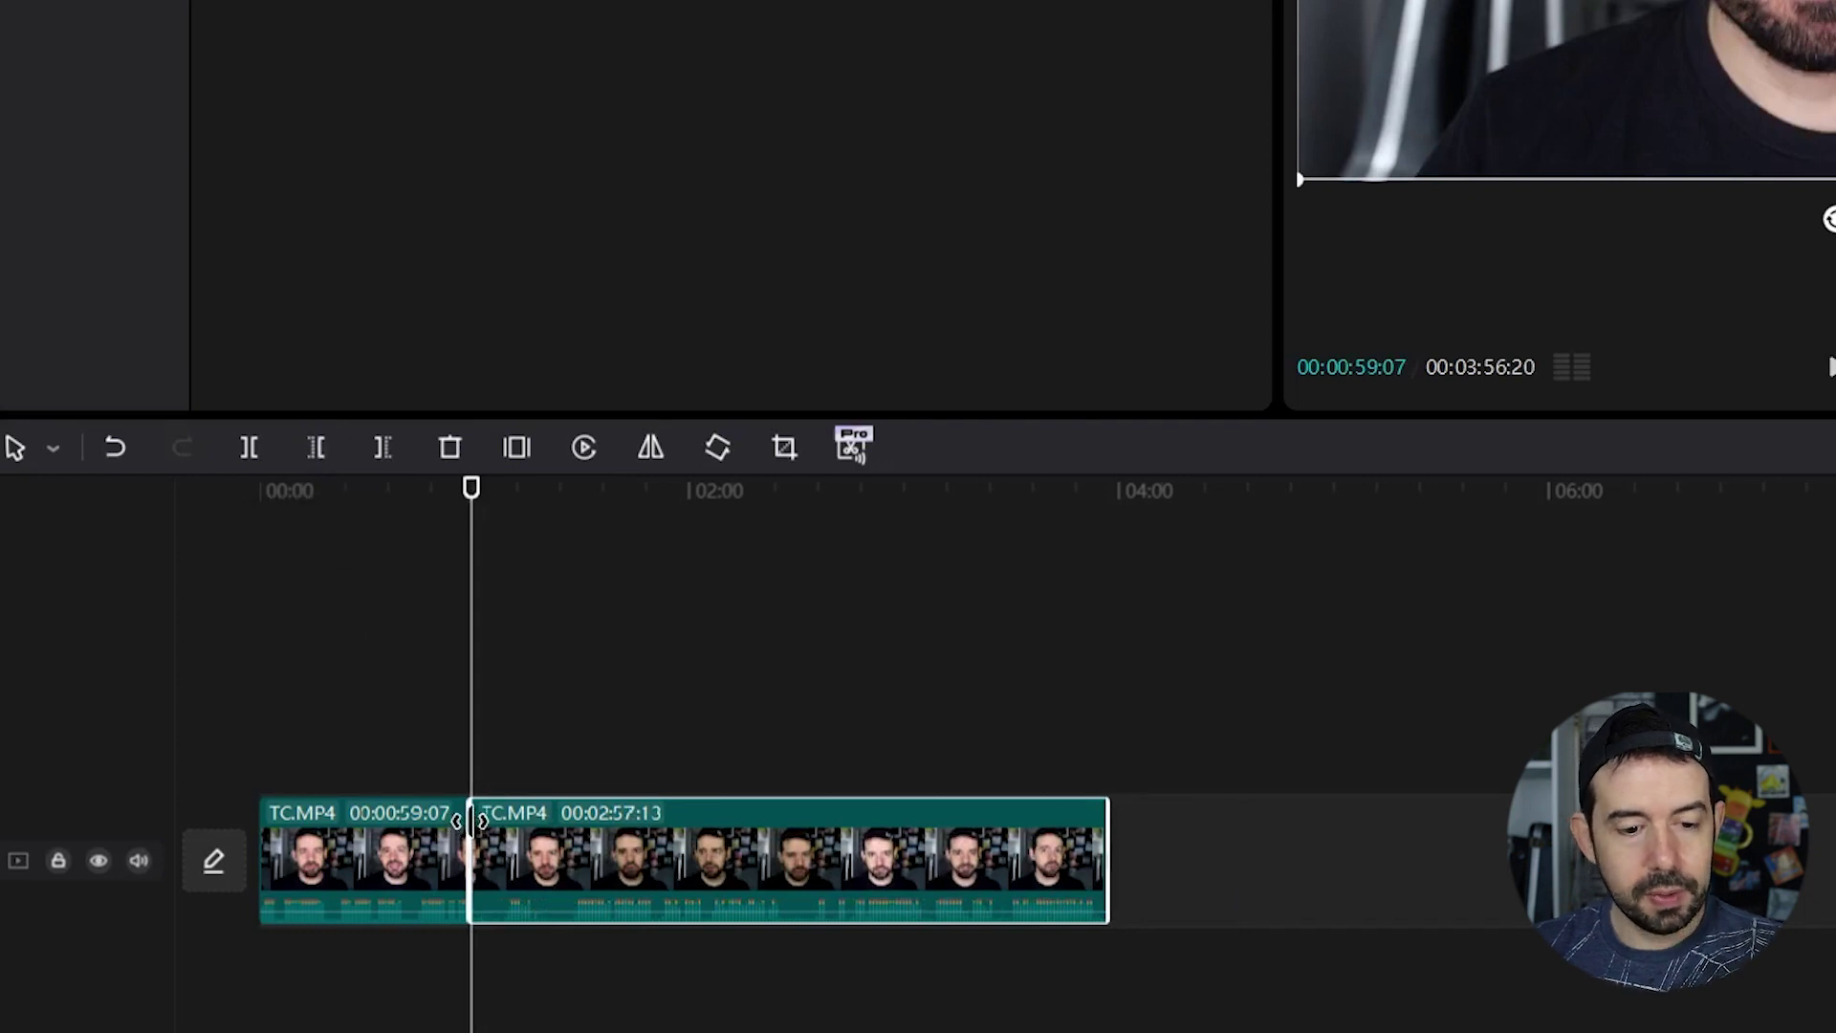
pyautogui.hotkey('ctrl', 'z')
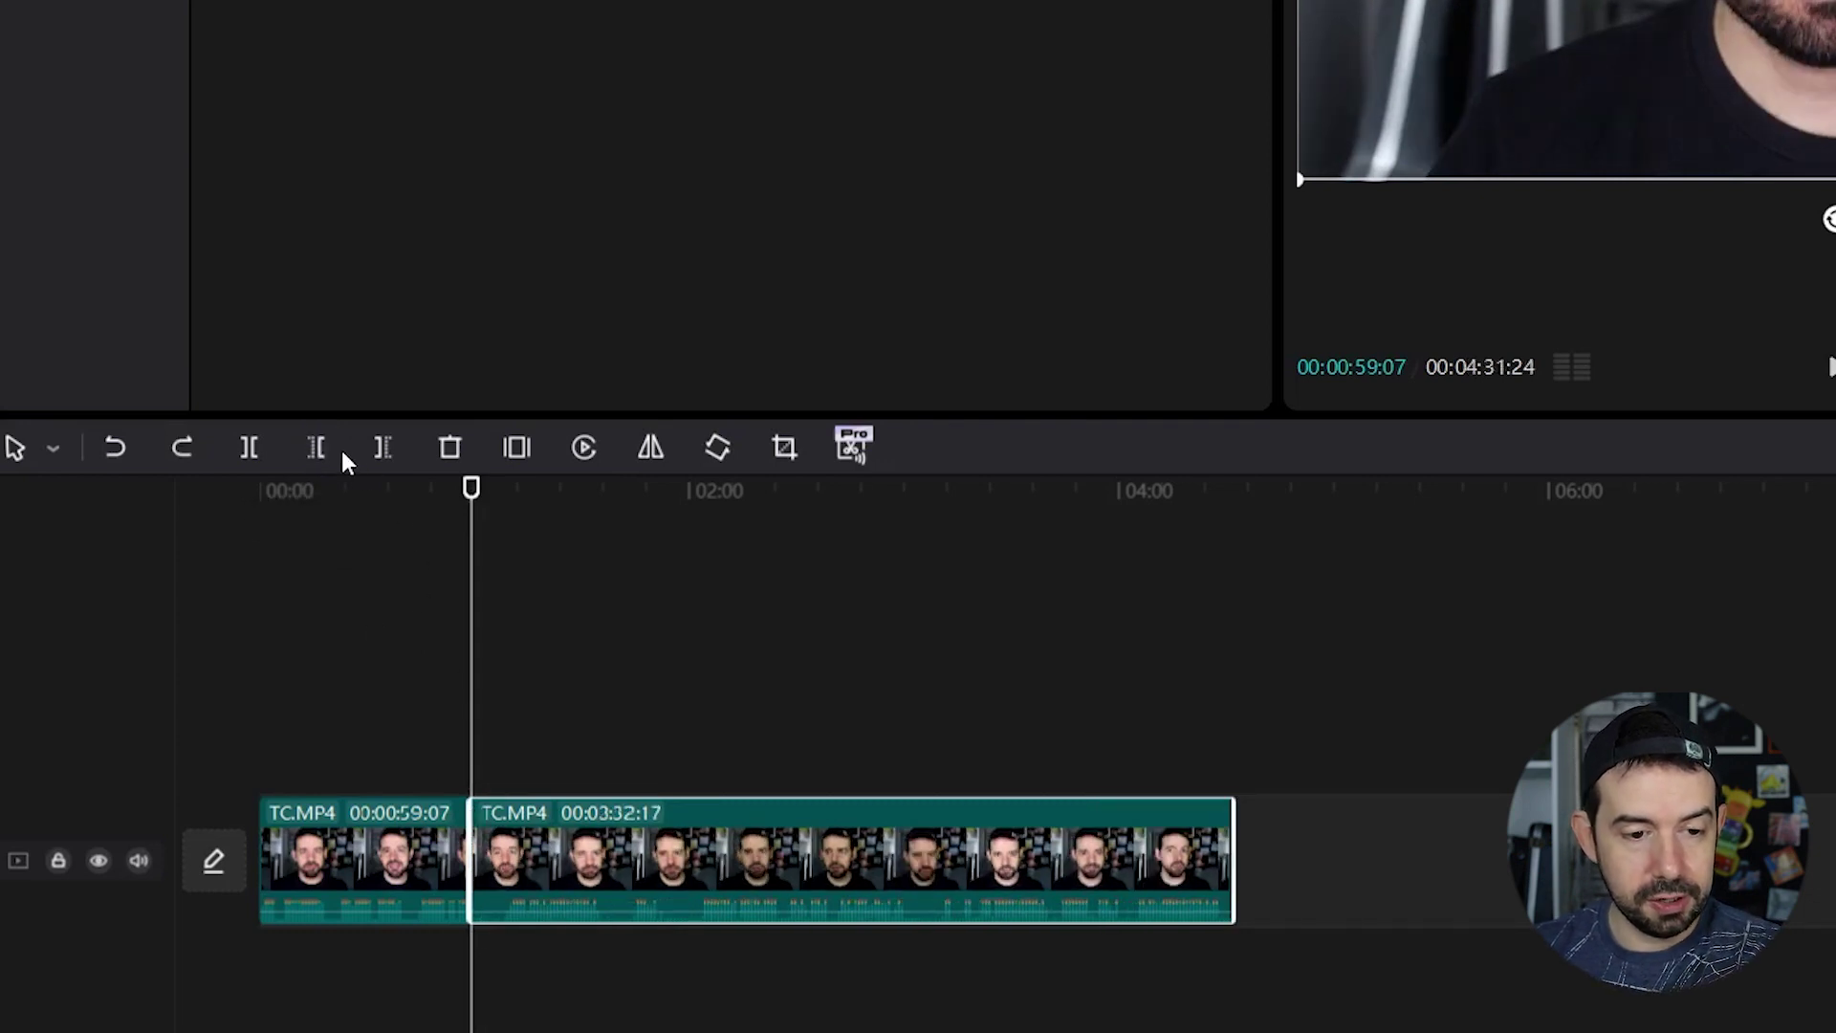
pyautogui.click(575, 512)
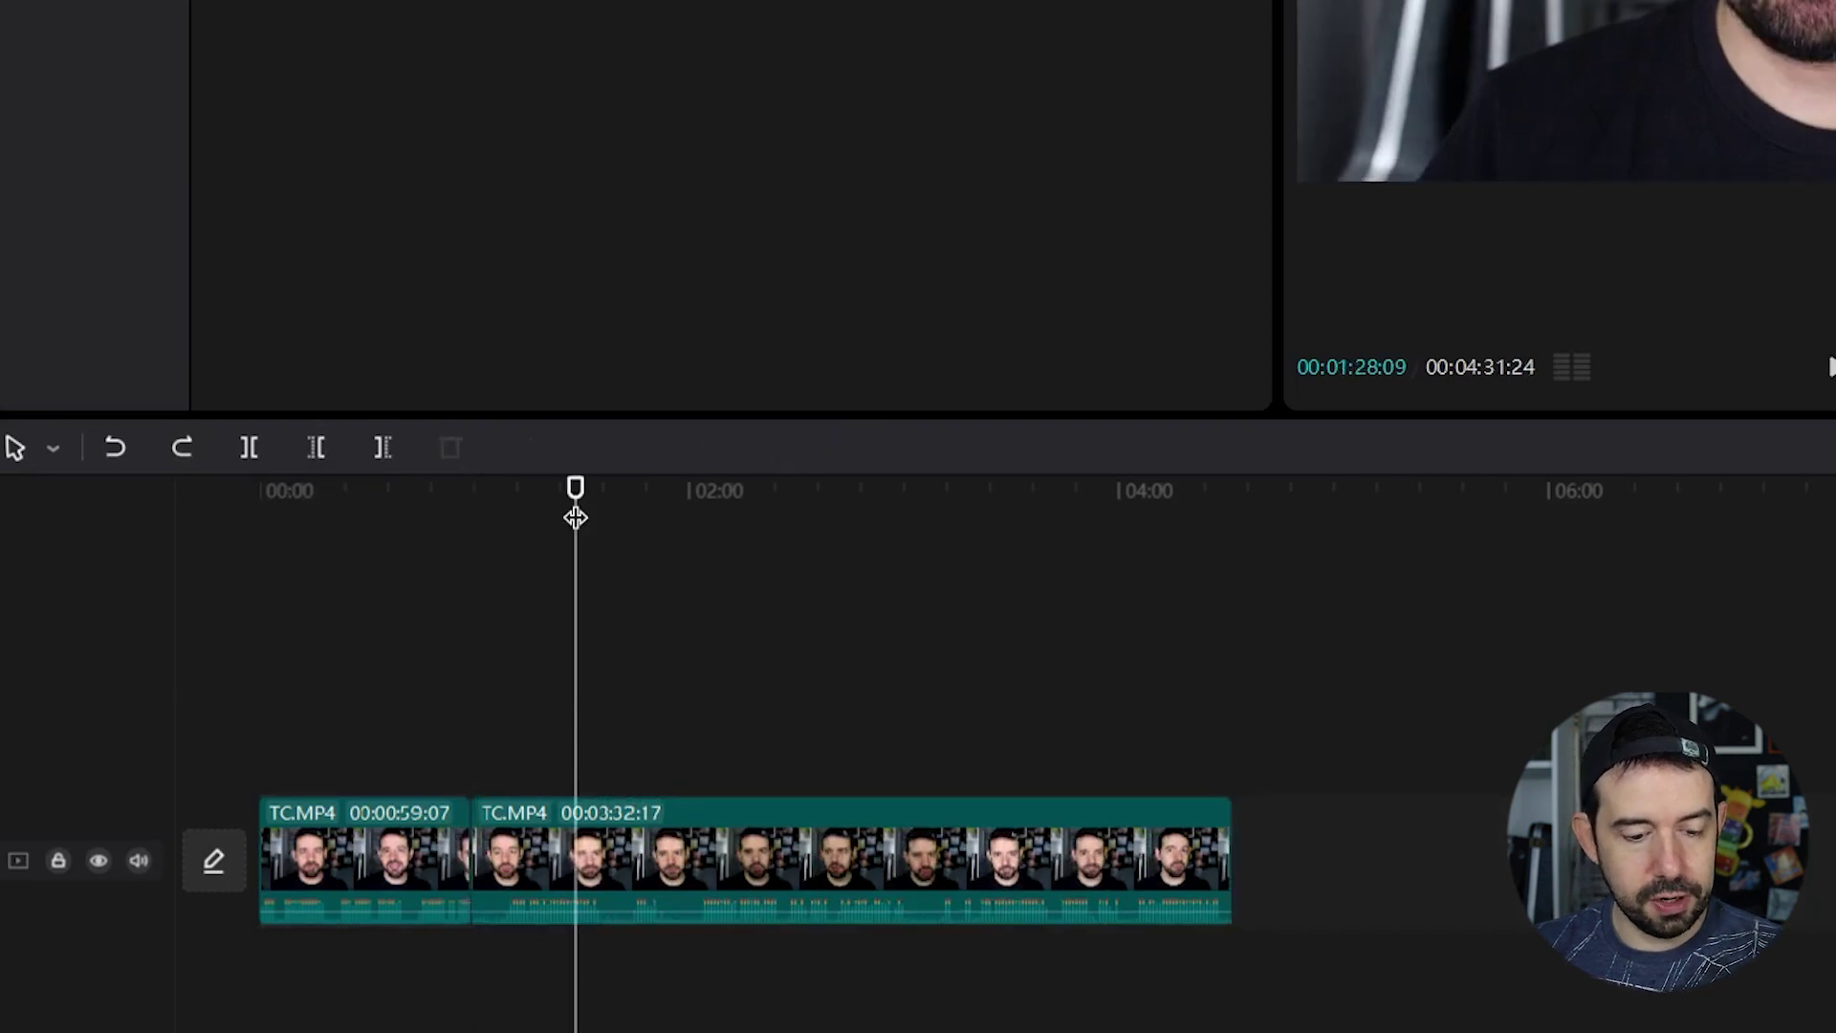
pyautogui.press('q')
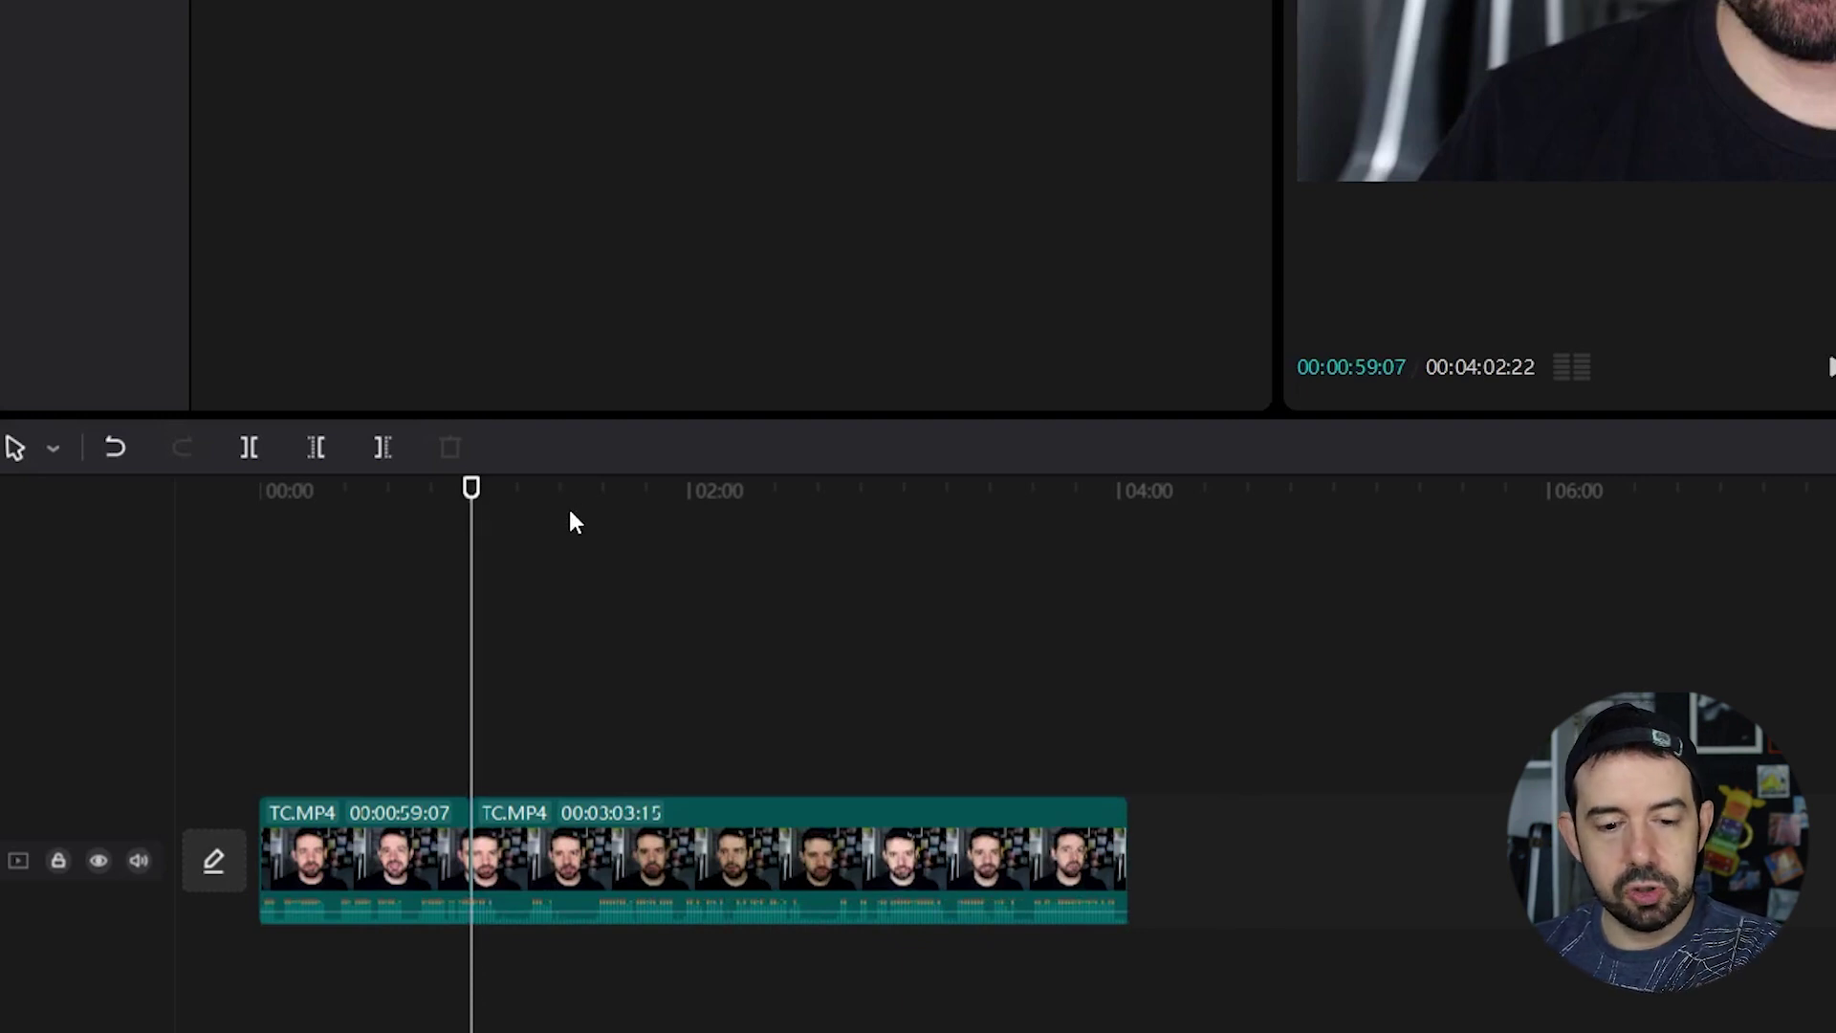
# - Delete everything right of 2:55, leaving the second clip 1:56:05 long
pyautogui.click(888, 495)
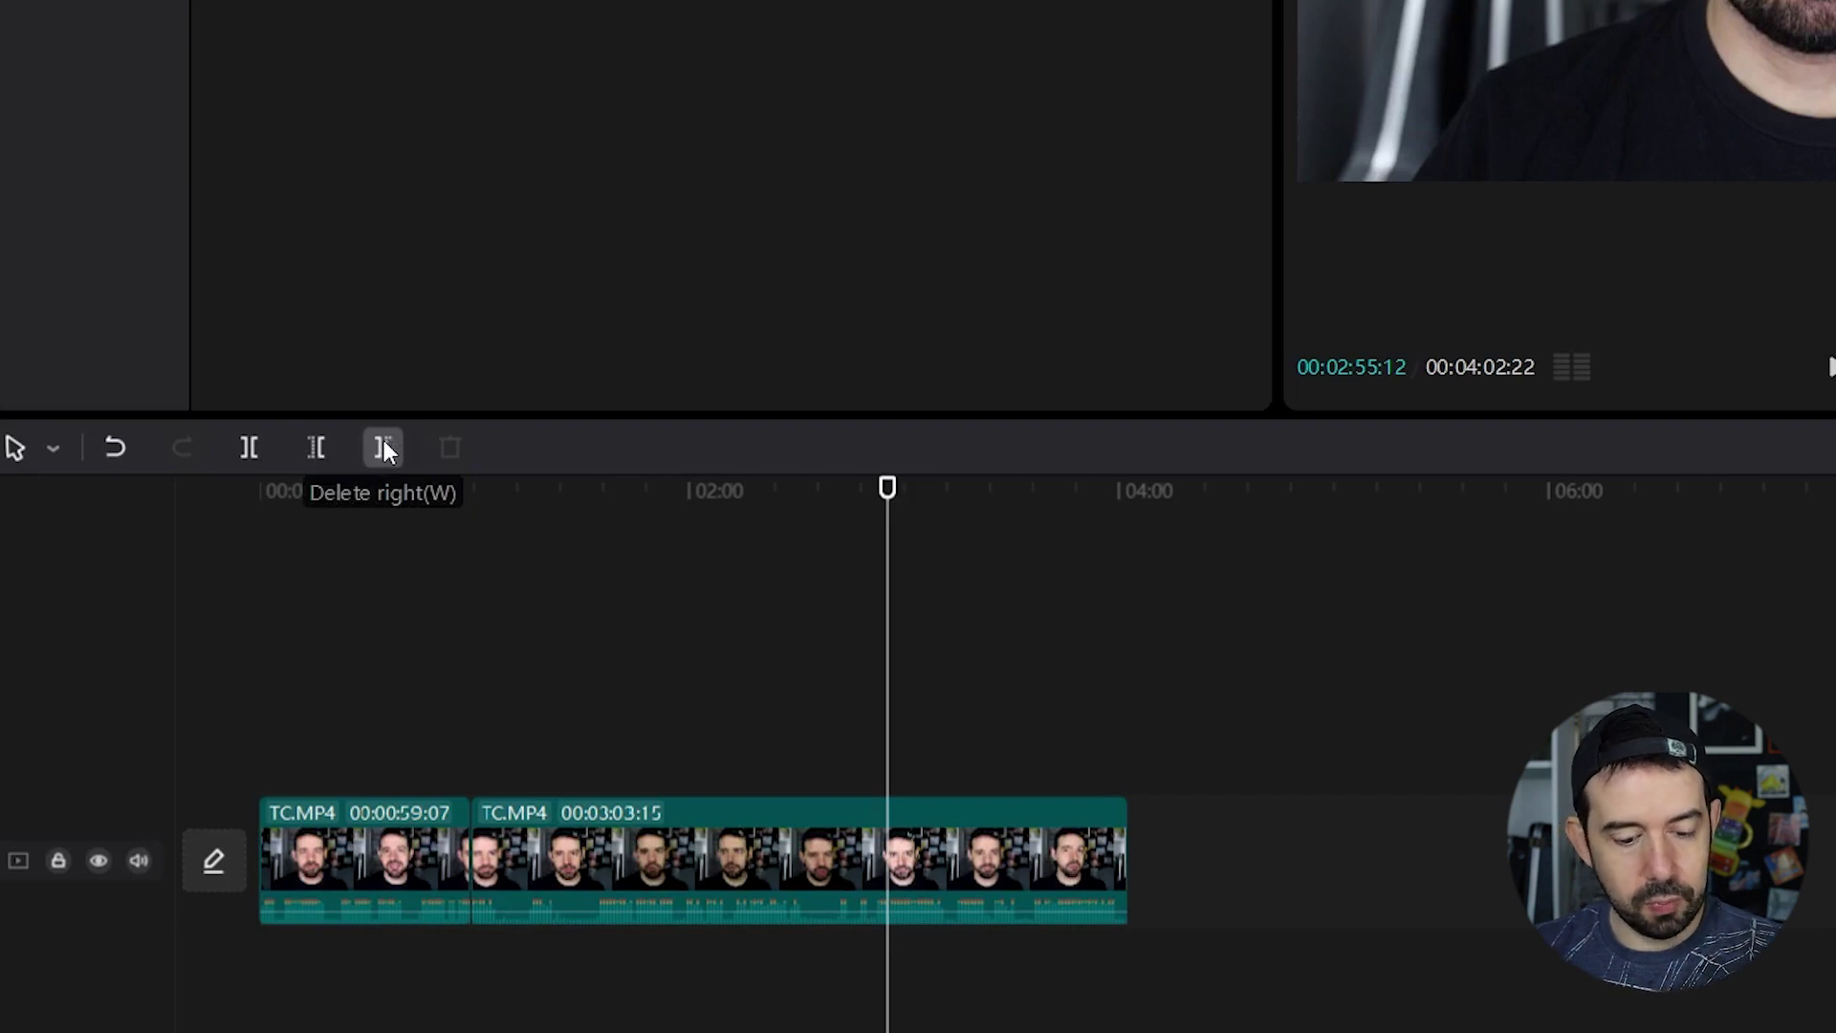
pyautogui.press('w')
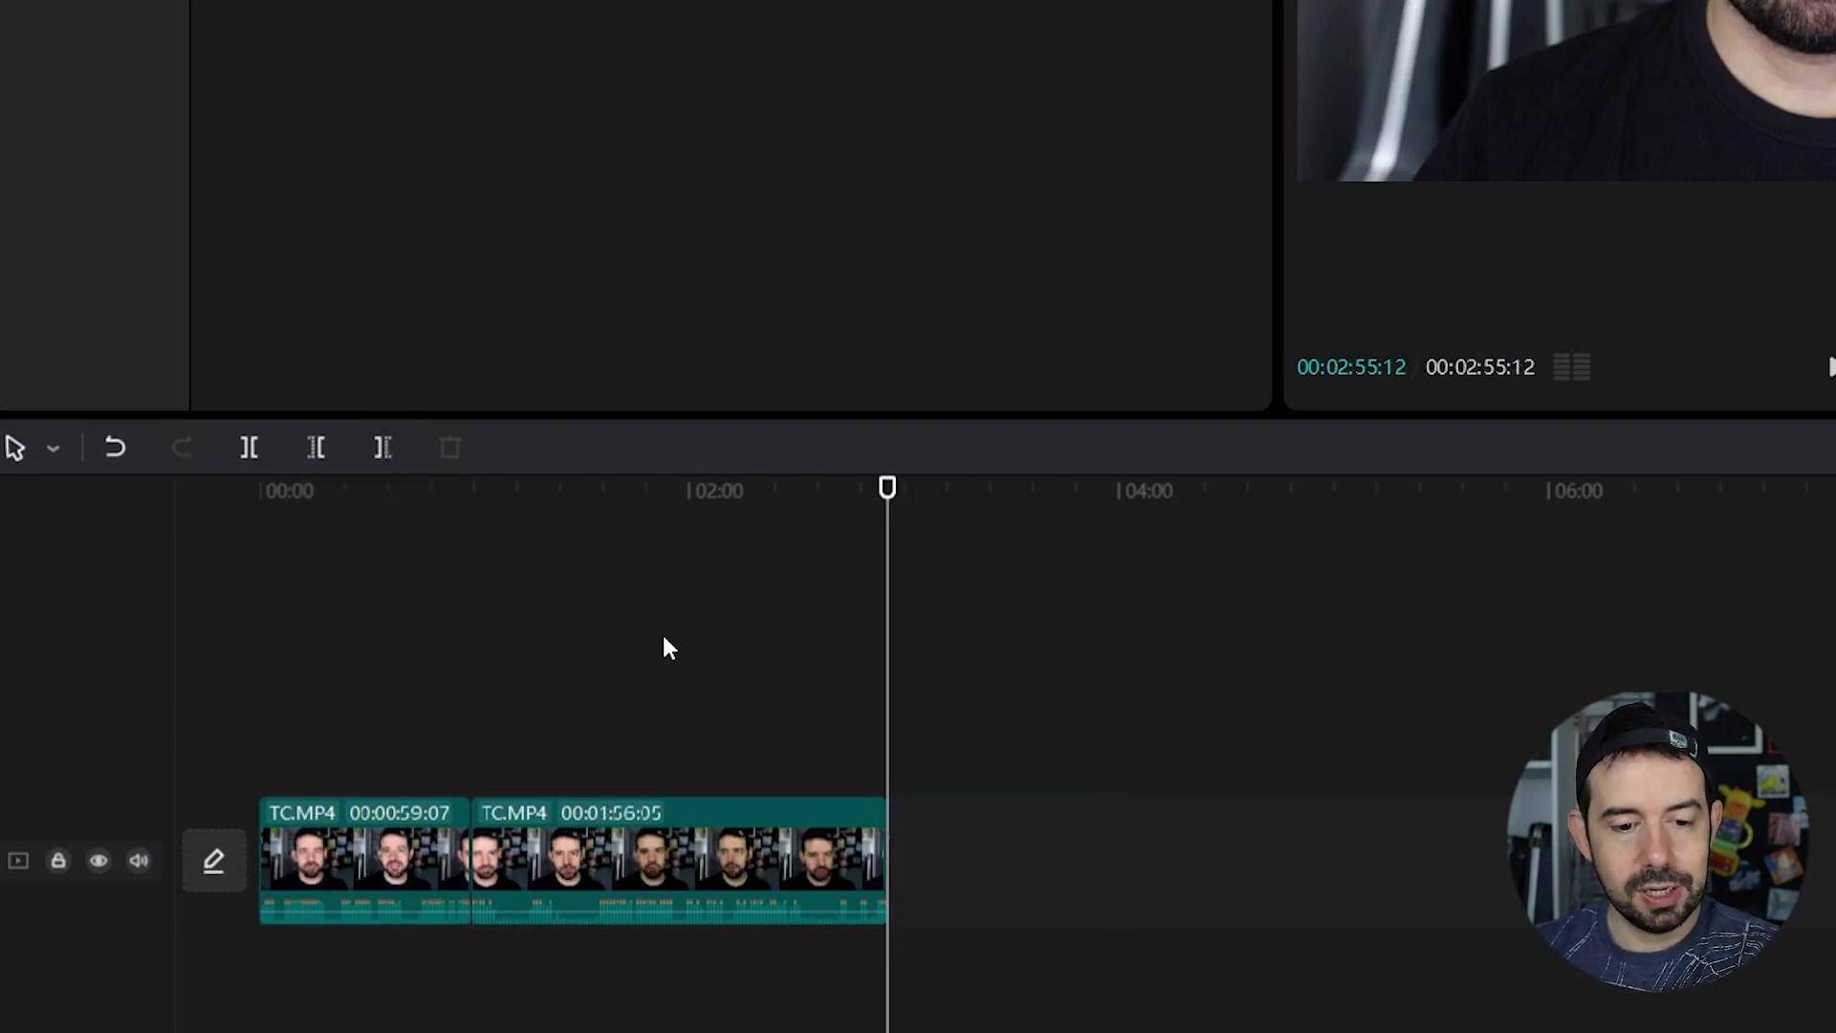